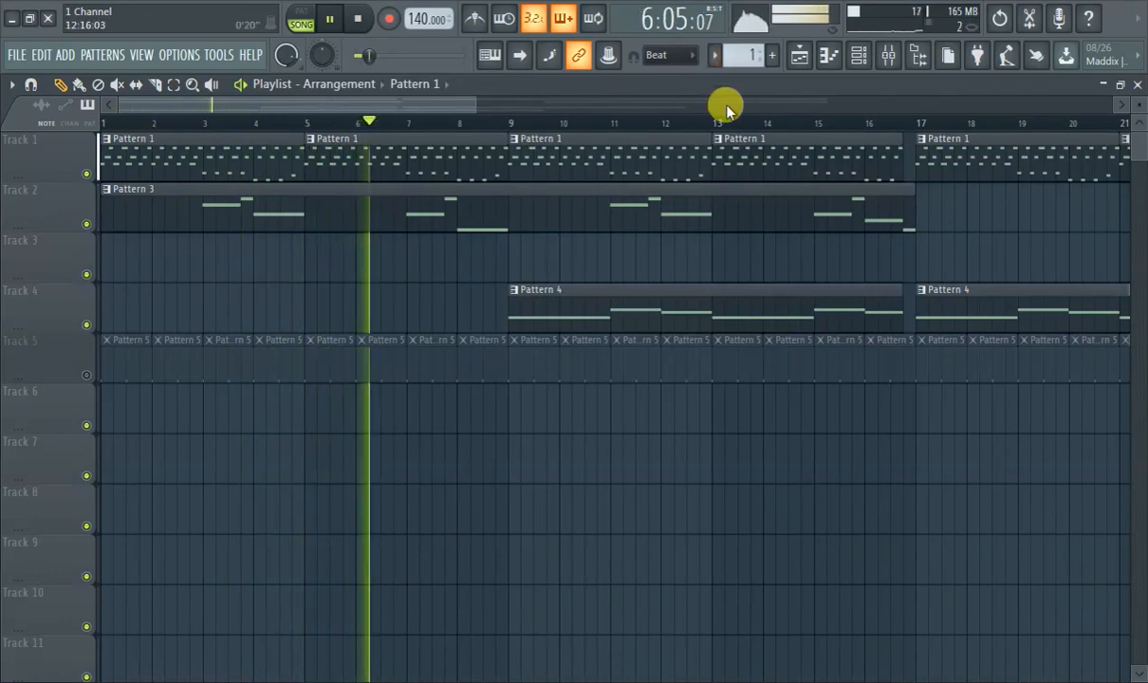
Route the Sytrus channel in the channel rack to mixer track 7.
{"action": "left_click", "coordinate": [856, 55]}
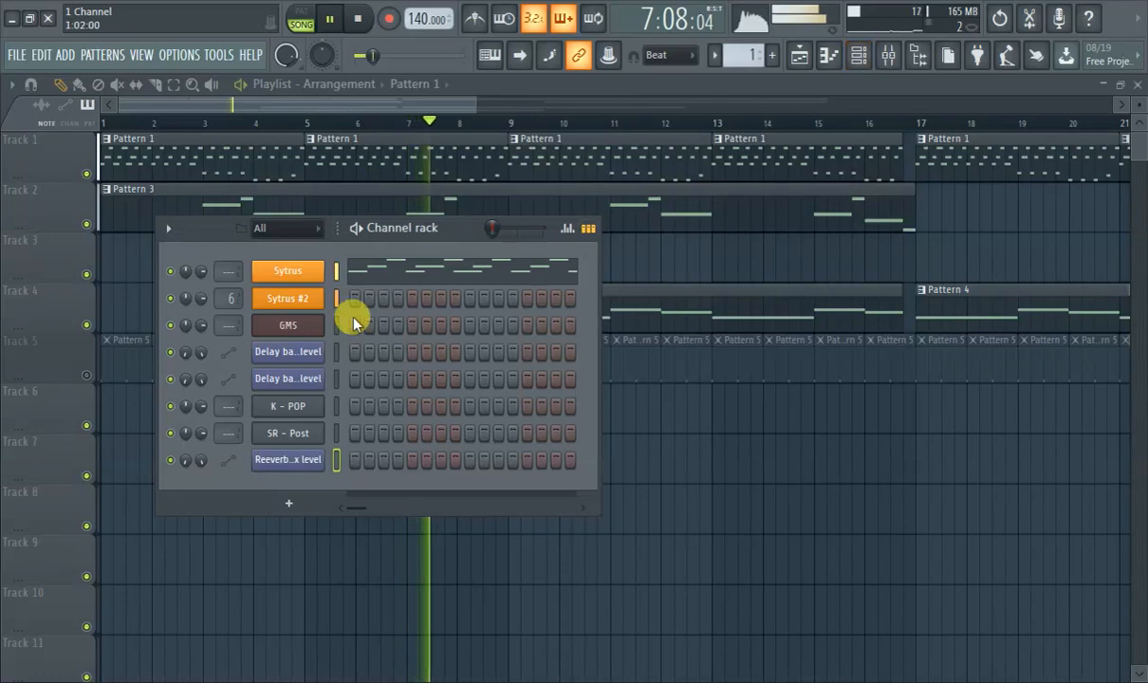
{"action": "left_click", "coordinate": [337, 271]}
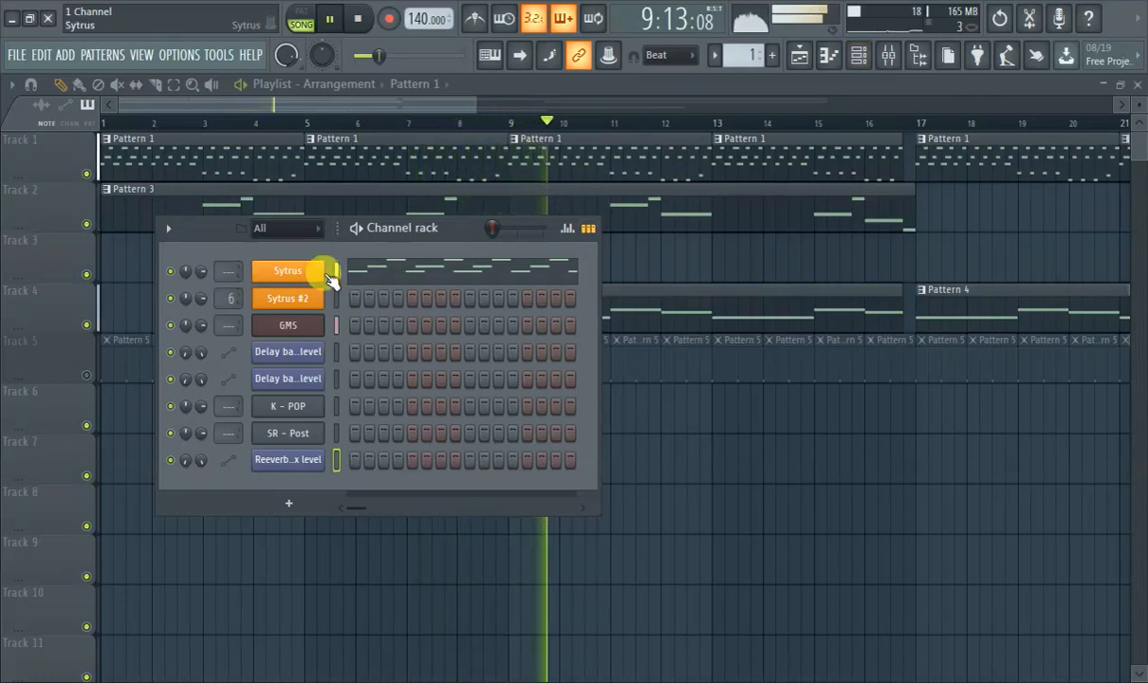
{"action": "scroll", "coordinate": [228, 273], "scroll_direction": "up", "scroll_amount": 3}
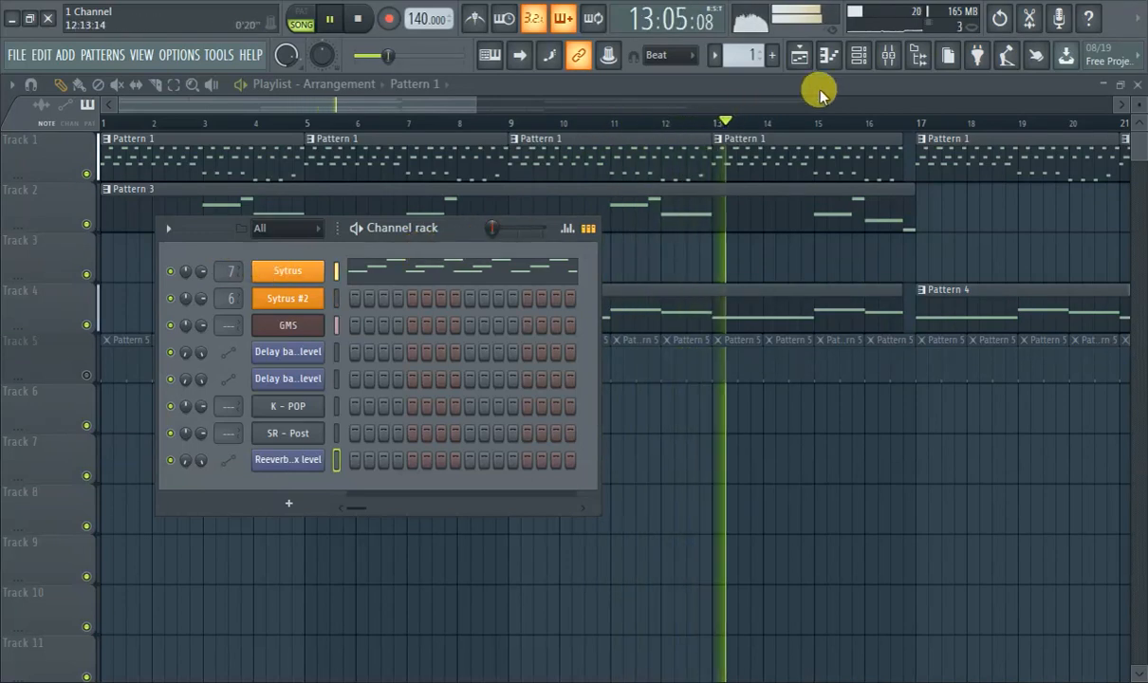
Lower the volume of mixer track 7 slightly and load Fruity Reeverb 2 into its first effect slot.
{"action": "left_click", "coordinate": [885, 63]}
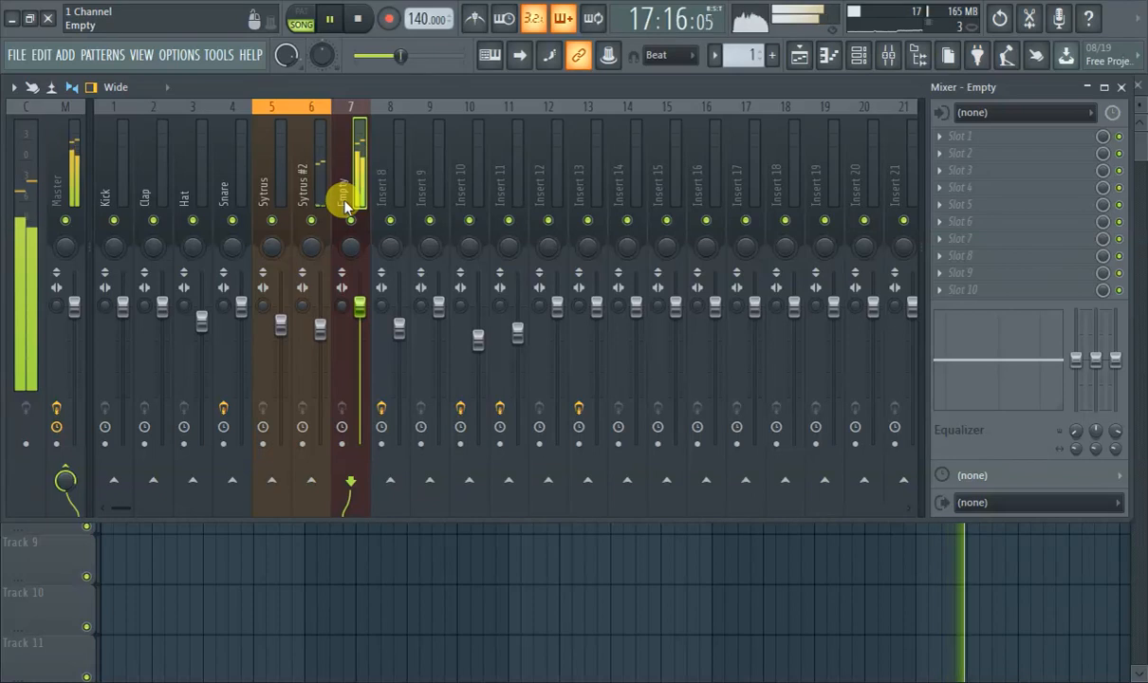
{"action": "left_click_drag", "start_coordinate": [359, 312], "coordinate": [357, 339]}
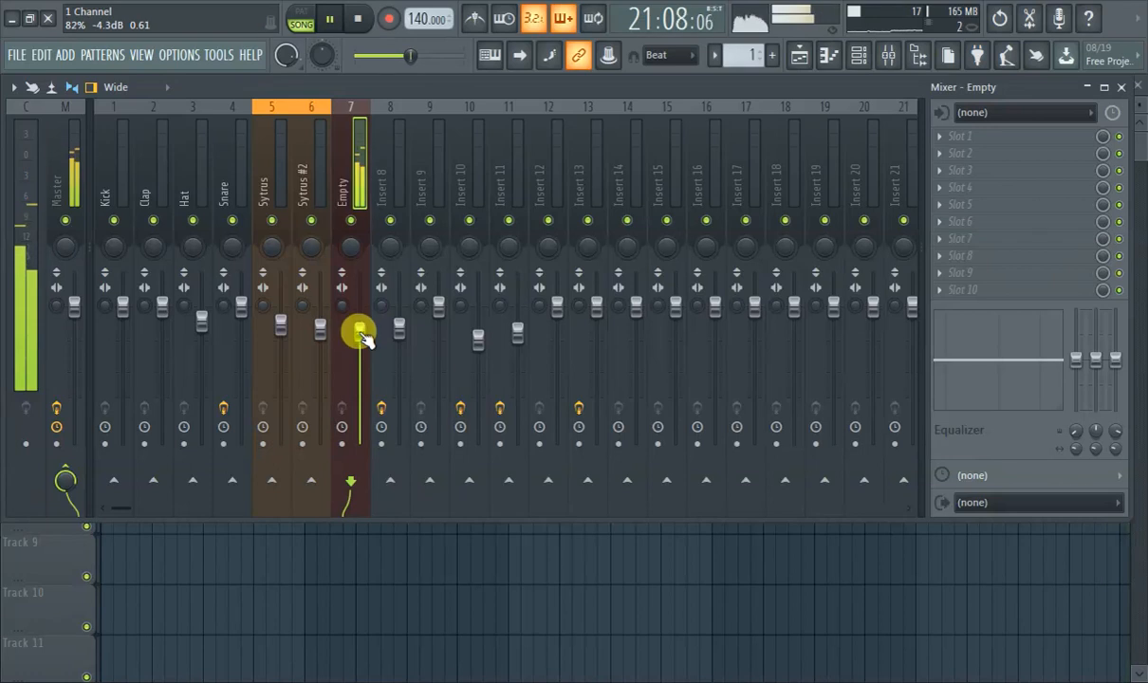
{"action": "left_click", "coordinate": [972, 141]}
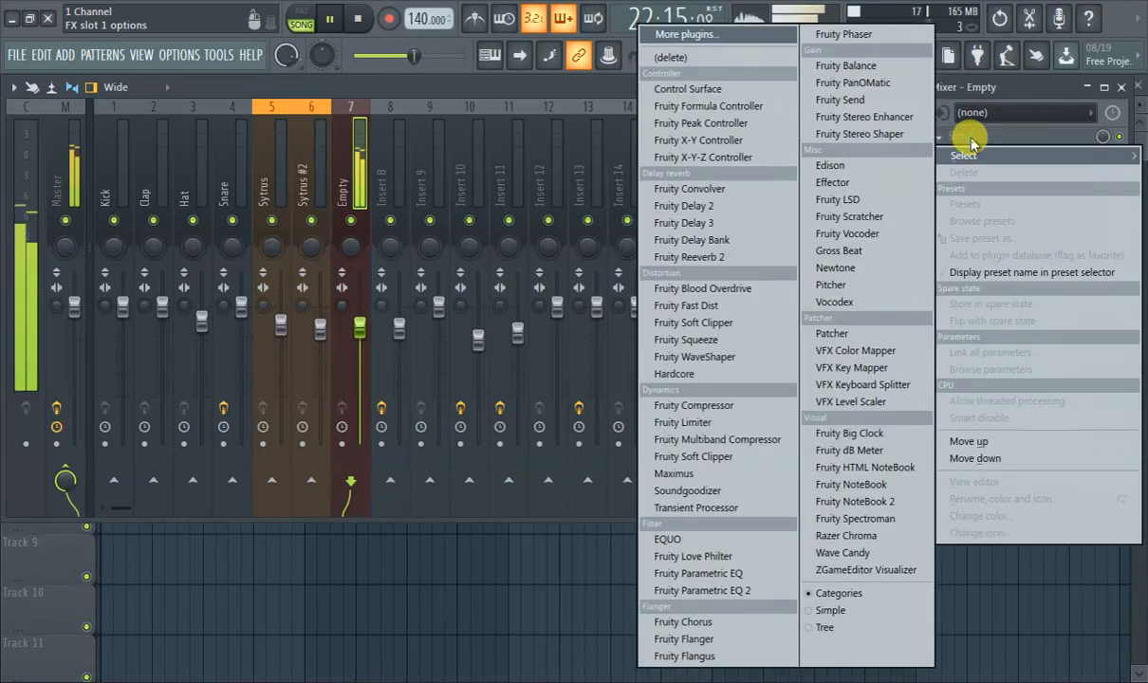
{"action": "left_click", "coordinate": [739, 249]}
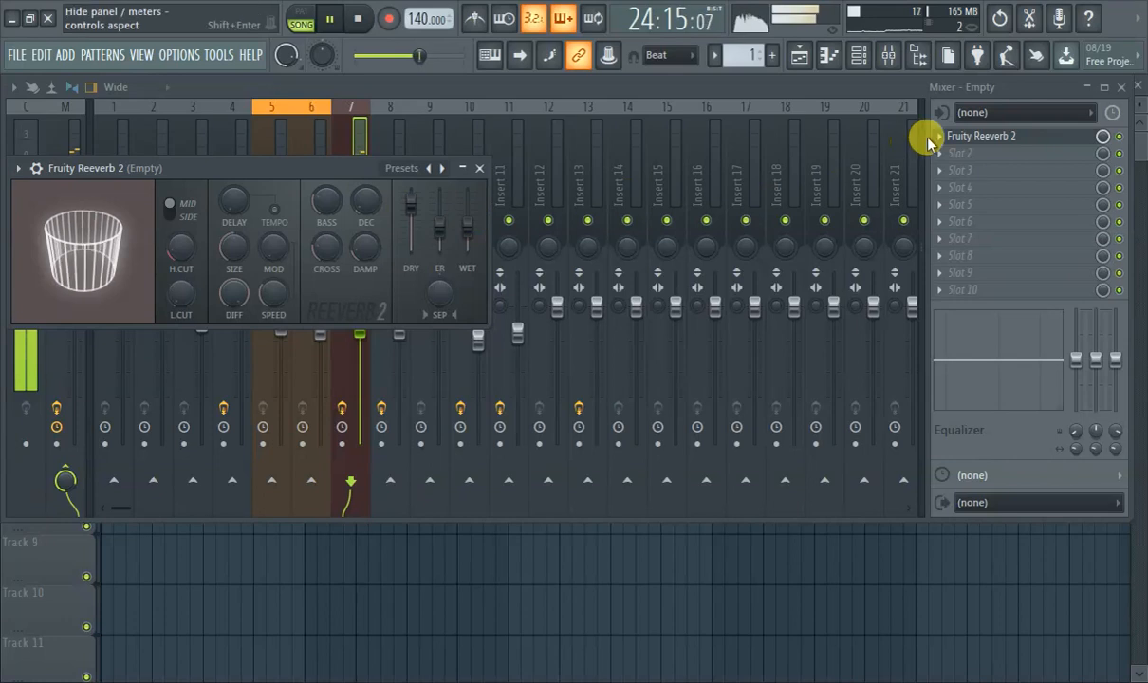
{"action": "left_click", "coordinate": [998, 139]}
{"action": "left_click", "coordinate": [991, 141]}
{"action": "left_click", "coordinate": [959, 153]}
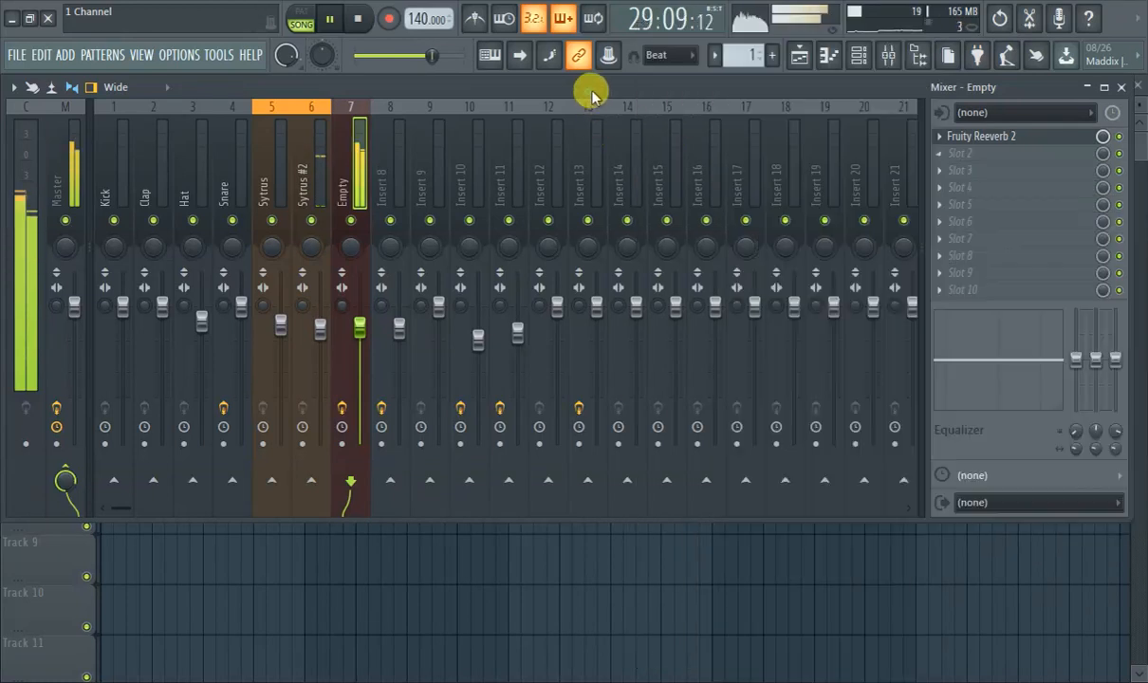
{"action": "left_click", "coordinate": [569, 90]}
Raise Fruity Reeverb 2's dry level to 125% and its early reflection and wet levels to maximum.
{"action": "left_click", "coordinate": [991, 139]}
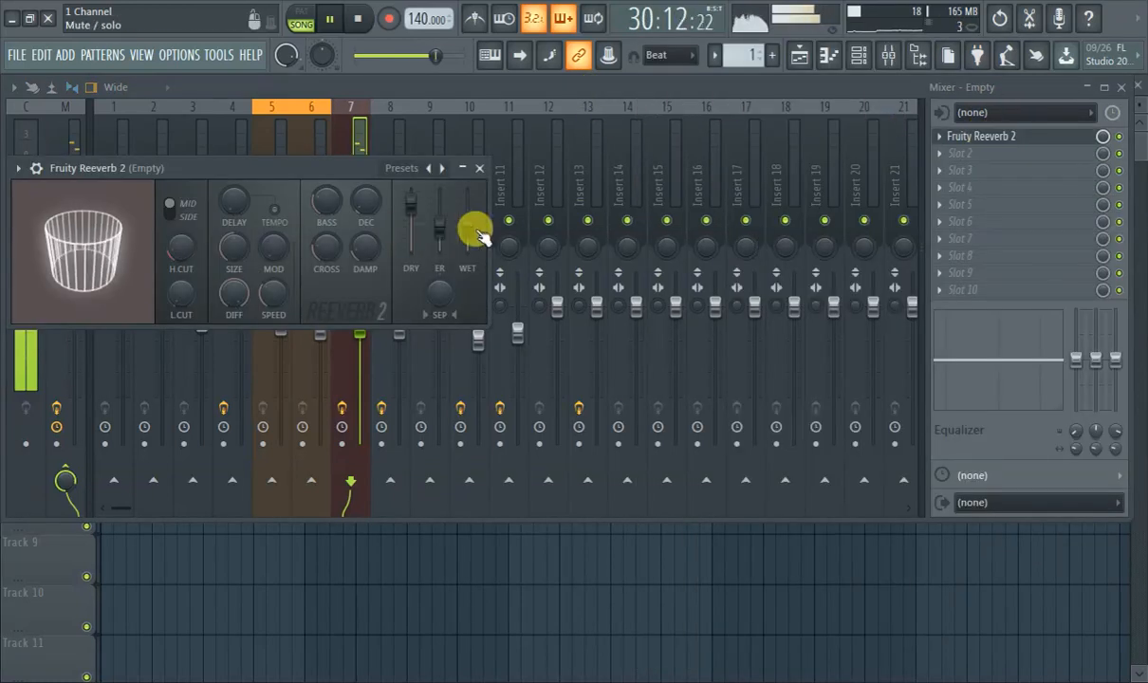
{"action": "left_click_drag", "start_coordinate": [262, 175], "coordinate": [320, 190]}
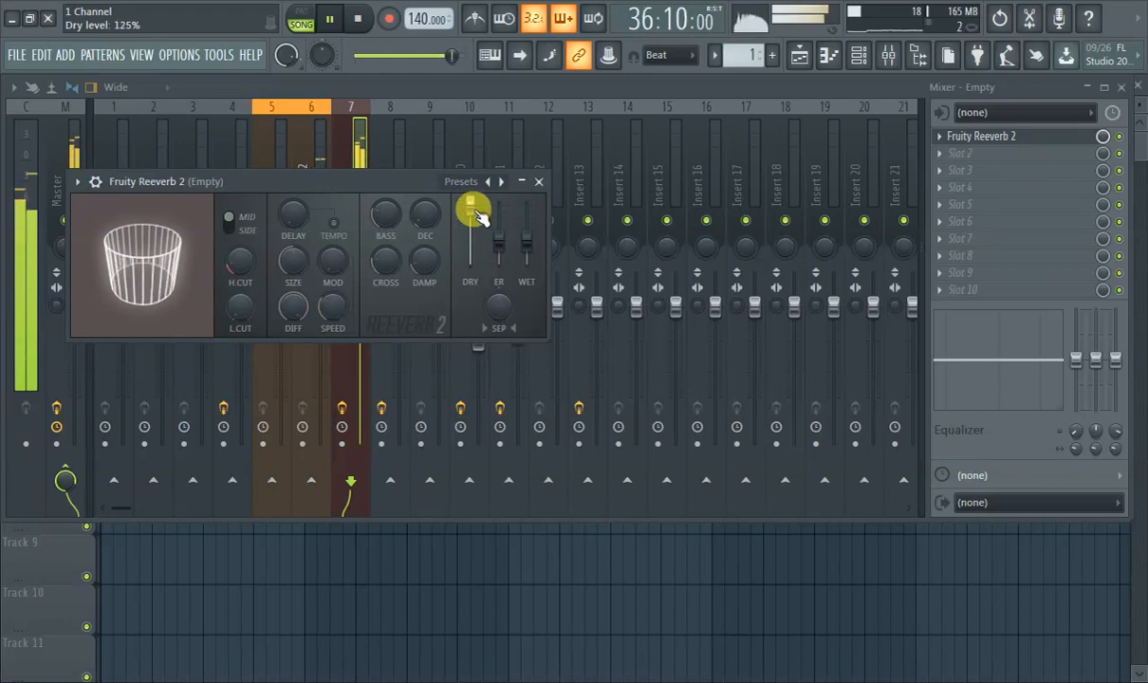
{"action": "left_click", "coordinate": [361, 96]}
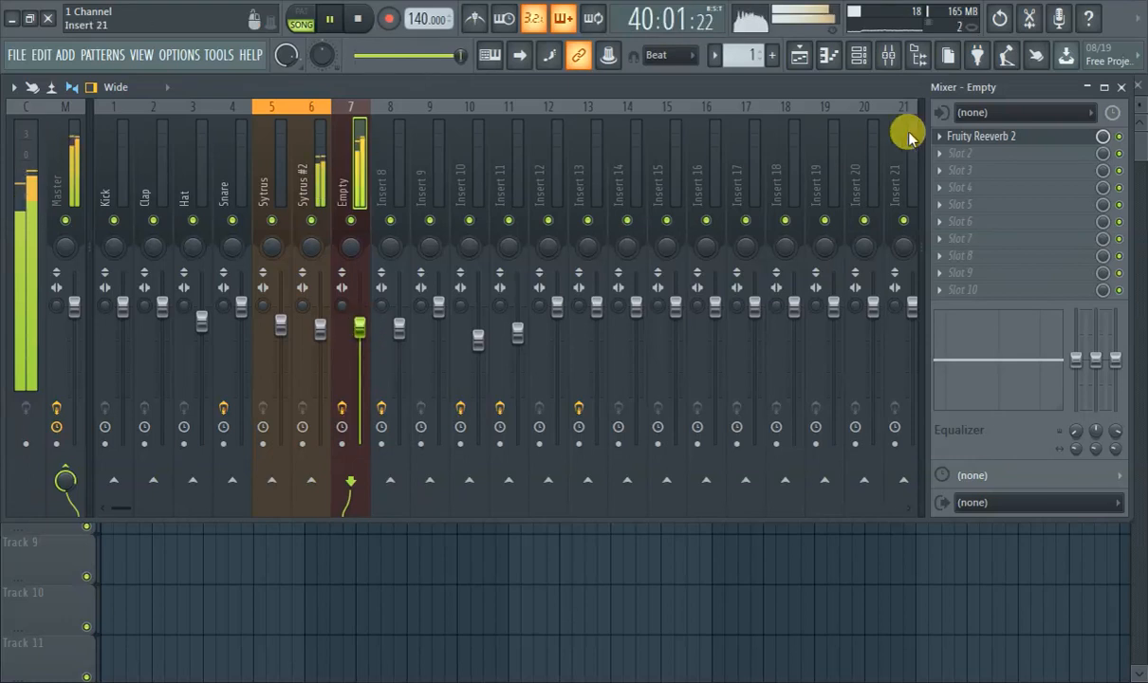
{"action": "left_click", "coordinate": [968, 134]}
{"action": "left_click_drag", "start_coordinate": [547, 241], "coordinate": [508, 204]}
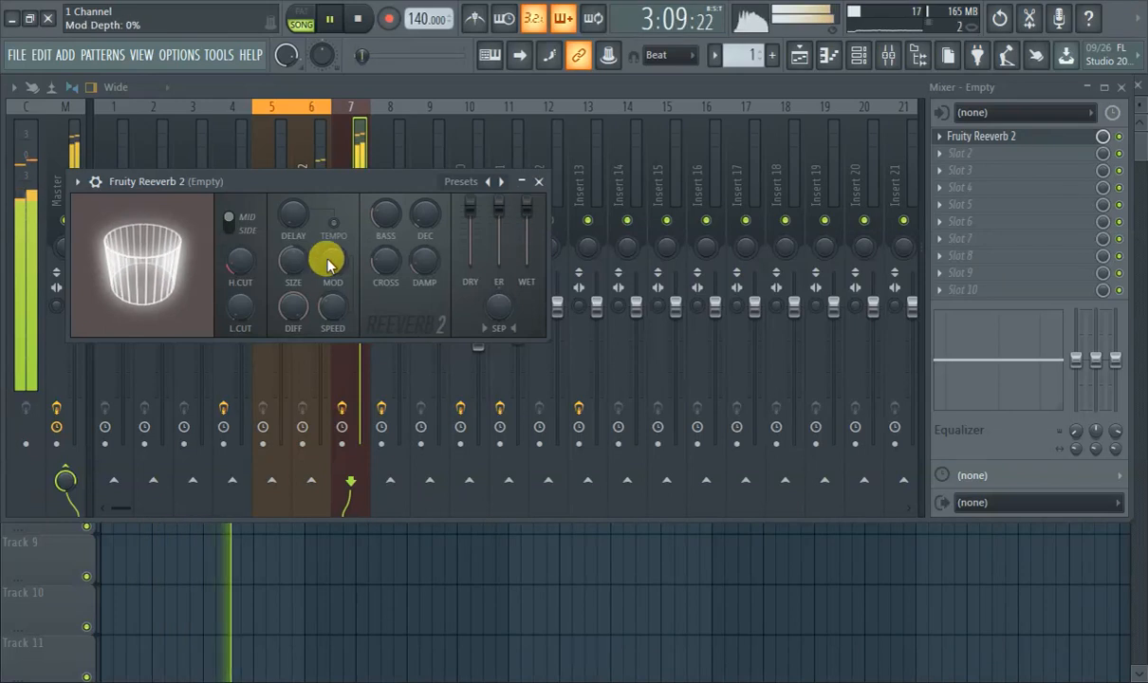
Set Fruity Reeverb 2's low cut to about 525 Hz and adjust its stereo separation.
{"action": "mouse_move", "coordinate": [235, 310]}
{"action": "left_mouse_down"}
{"action": "mouse_move", "coordinate": [235, 284]}
{"action": "mouse_move", "coordinate": [235, 304]}
{"action": "left_mouse_up"}
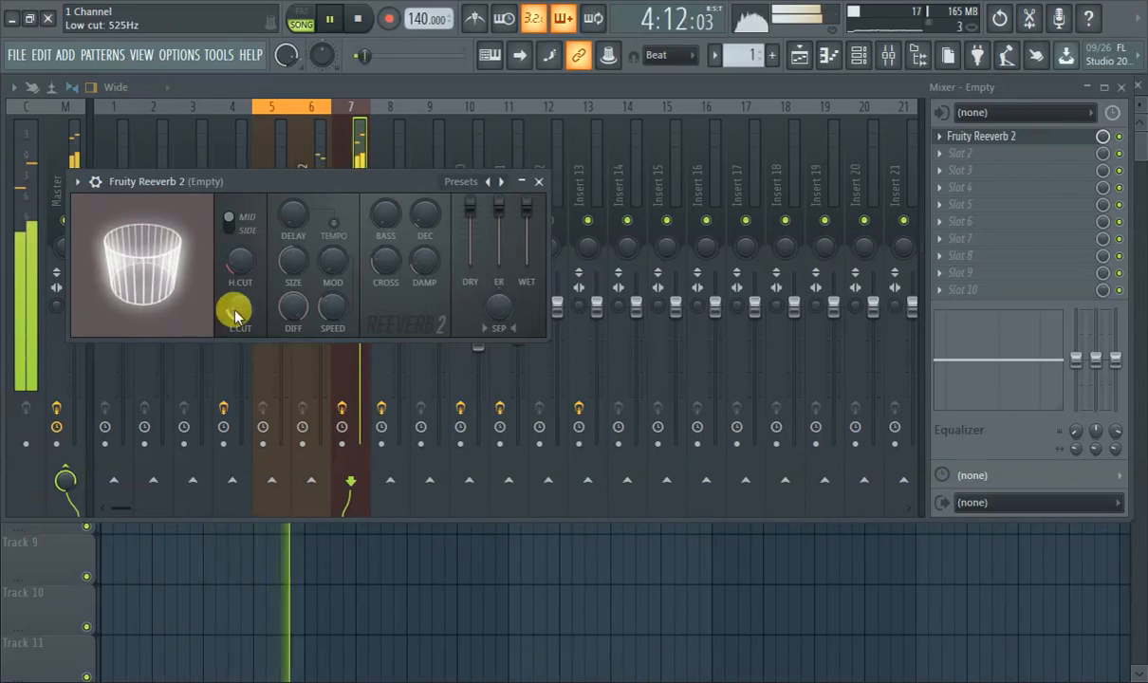
{"action": "mouse_move", "coordinate": [499, 306]}
{"action": "left_mouse_down"}
{"action": "mouse_move", "coordinate": [499, 275]}
{"action": "mouse_move", "coordinate": [500, 322]}
{"action": "mouse_move", "coordinate": [499, 277]}
{"action": "mouse_move", "coordinate": [500, 322]}
{"action": "mouse_move", "coordinate": [500, 284]}
{"action": "mouse_move", "coordinate": [500, 300]}
{"action": "left_mouse_up"}
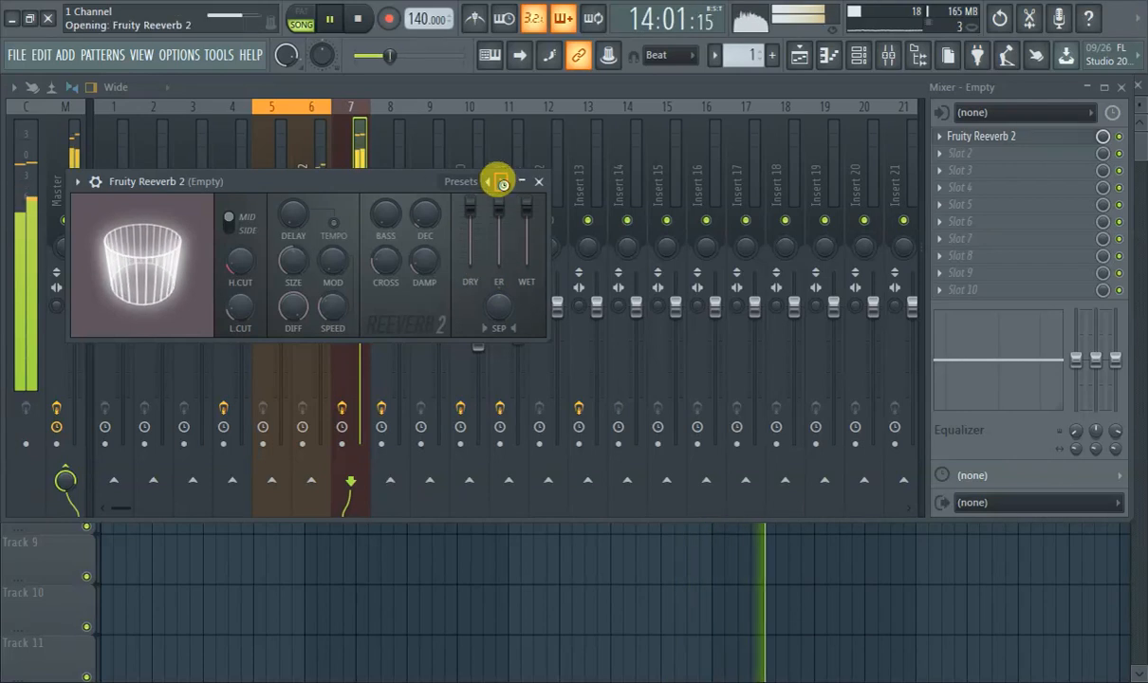
Audition Fruity Reeverb 2's presets Cathedral, Default and Drum Room, and settle on Large Hall.
{"action": "left_click", "coordinate": [502, 183]}
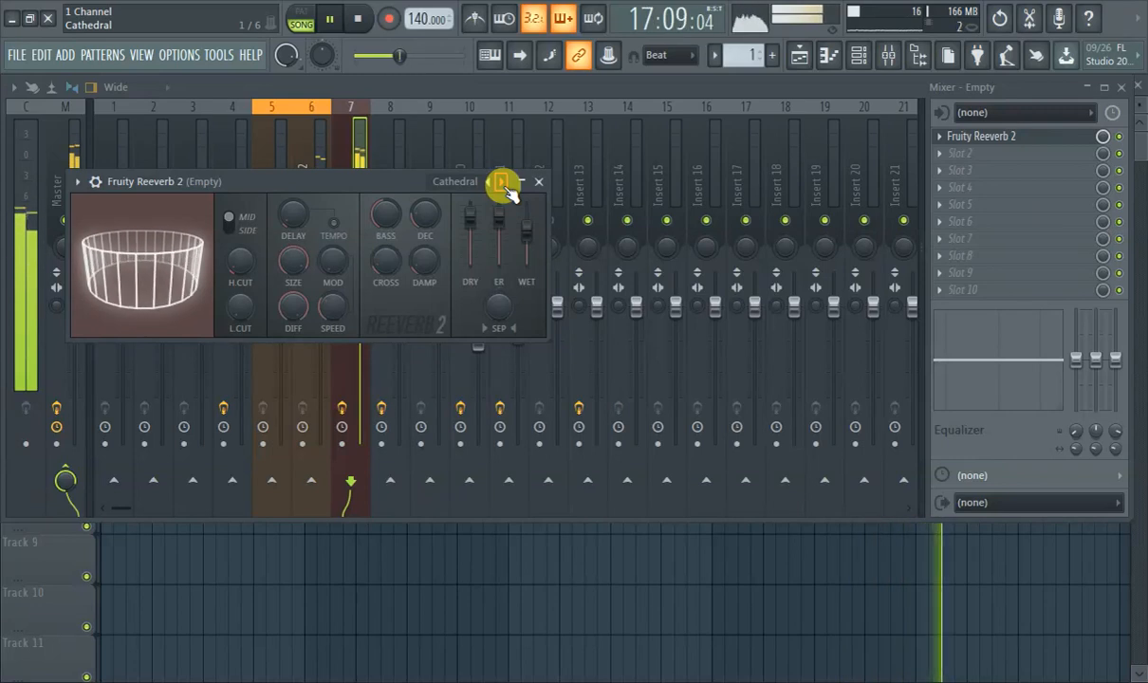
{"action": "left_click", "coordinate": [505, 187]}
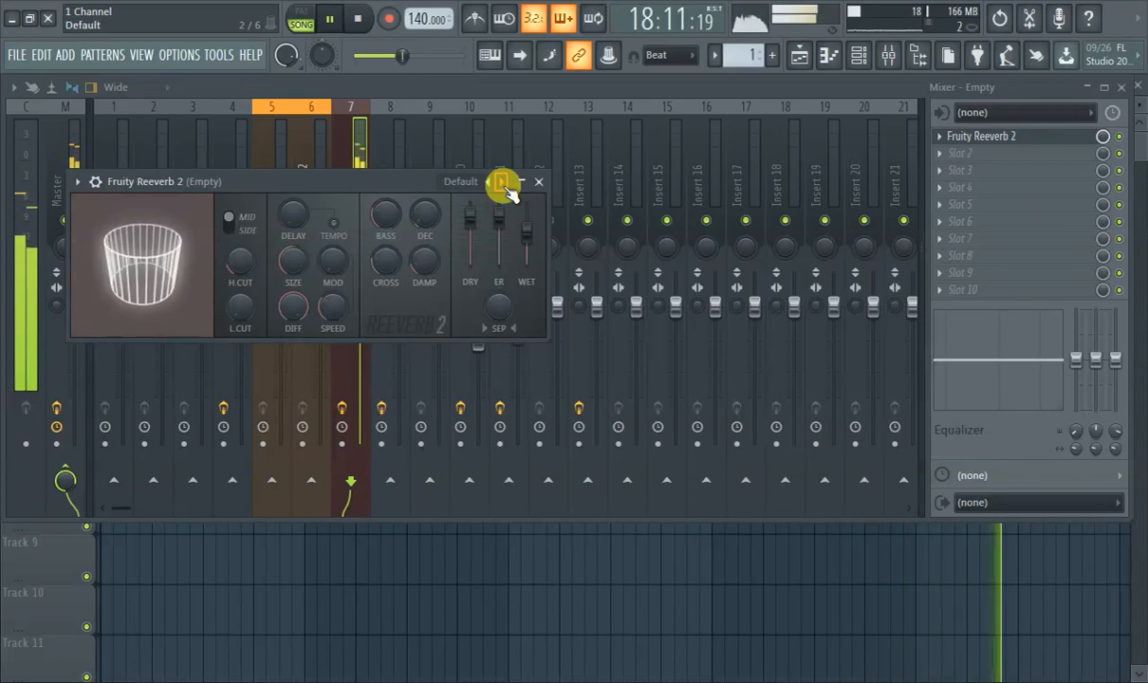
{"action": "left_click", "coordinate": [506, 187]}
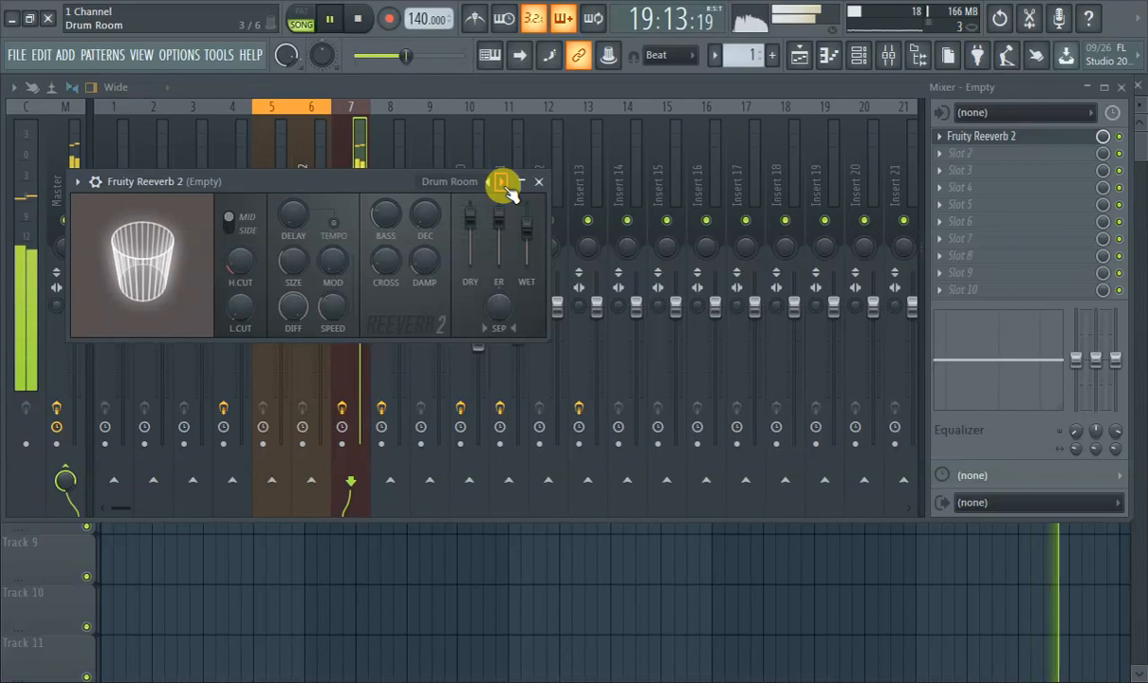
{"action": "left_click", "coordinate": [506, 187]}
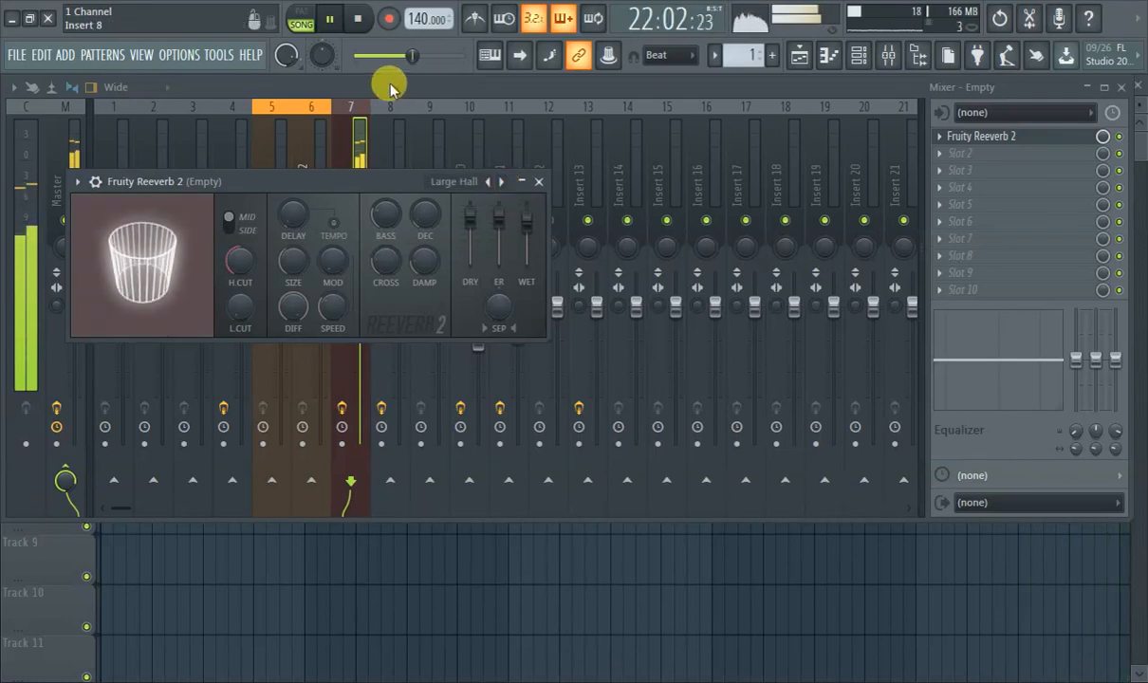
{"action": "left_click", "coordinate": [391, 89]}
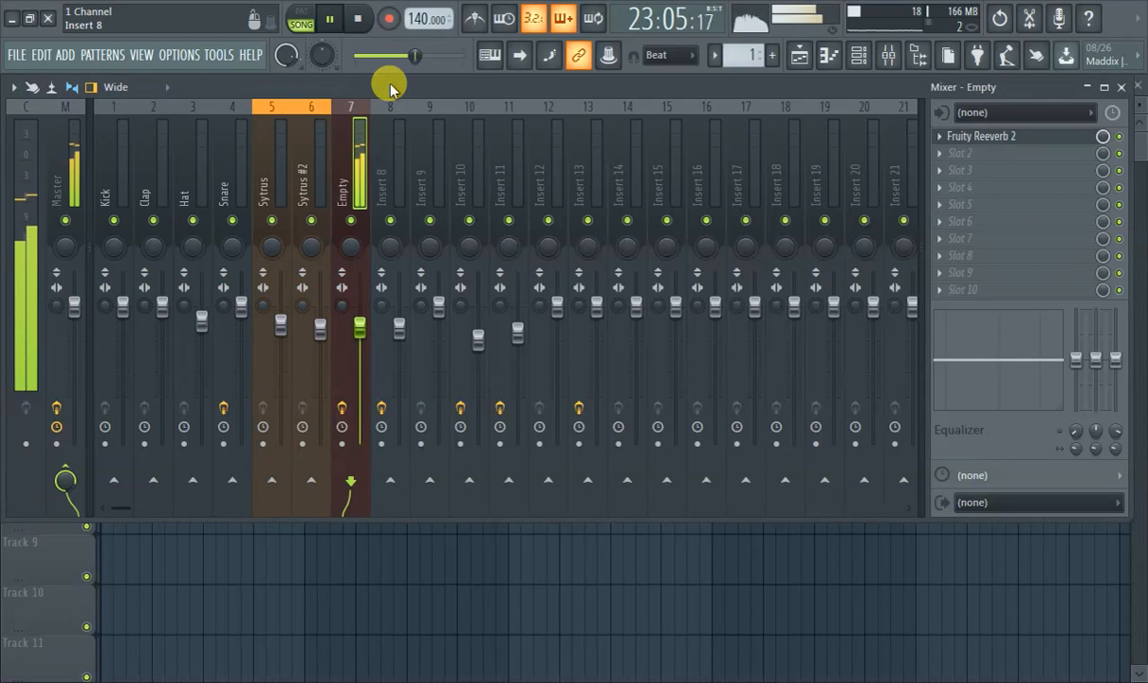
Bypass Fruity Reeverb 2 on mixer track 7 and load Fruity Delay 2 into the second effect slot.
{"action": "left_click", "coordinate": [1119, 137]}
{"action": "left_click", "coordinate": [970, 157]}
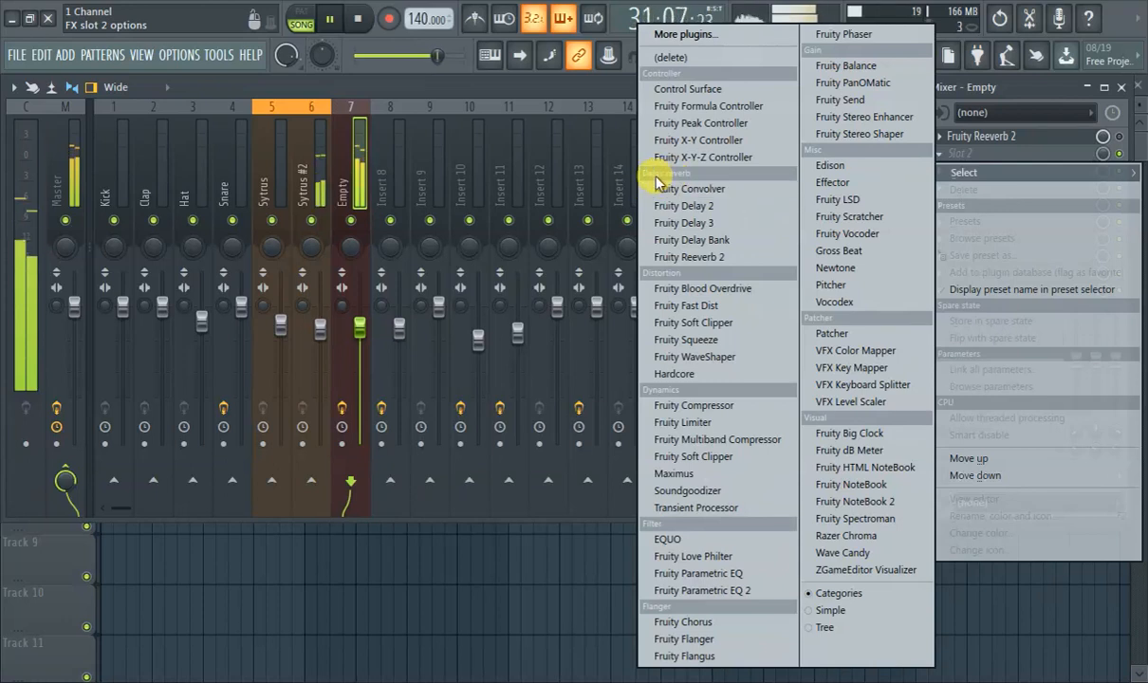
{"action": "left_click", "coordinate": [705, 208]}
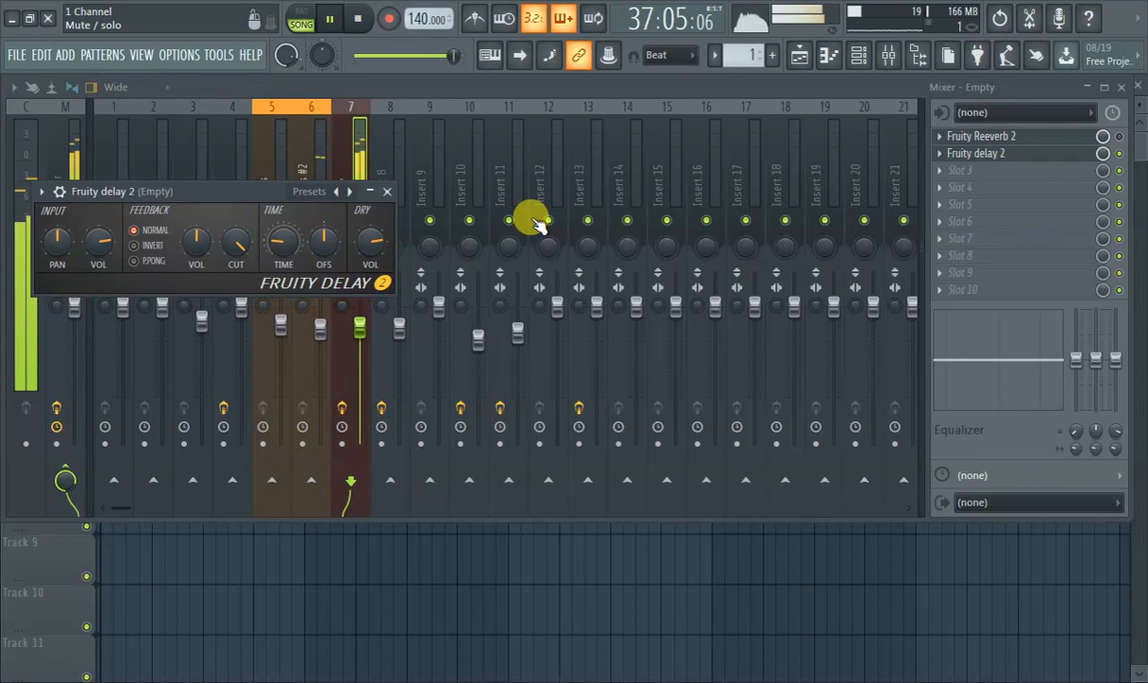
Step through Fruity Delay 2's presets from Default and Default (send) to Stereo effect (send).
{"action": "left_click_drag", "start_coordinate": [250, 193], "coordinate": [320, 212]}
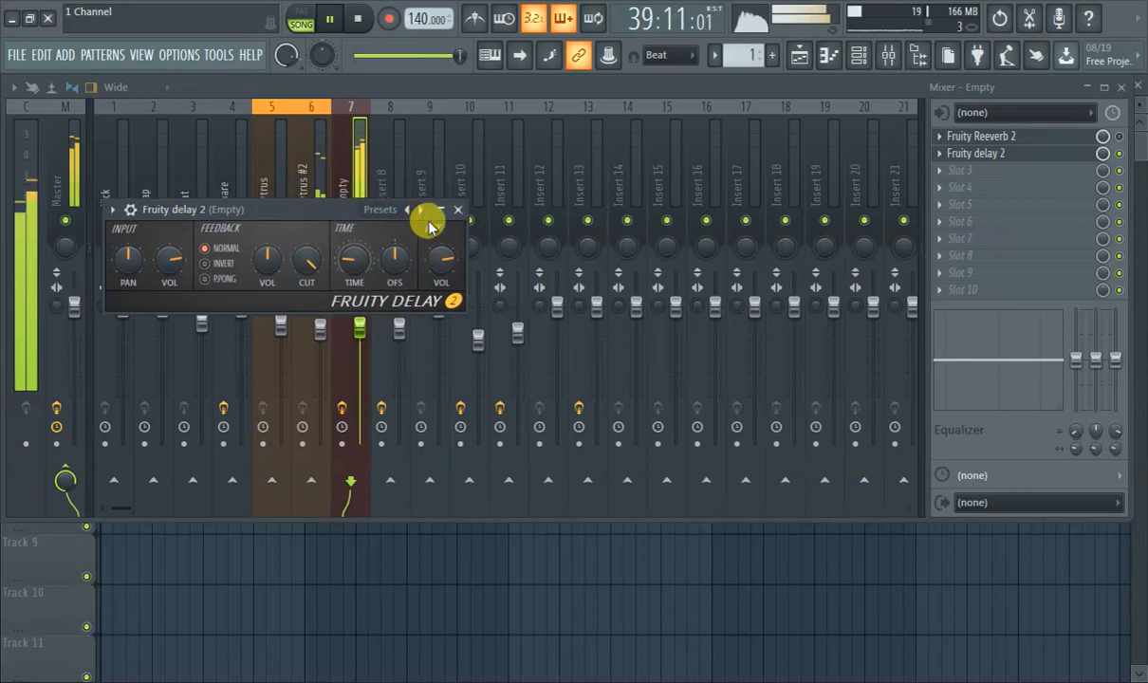
{"action": "left_click", "coordinate": [421, 210]}
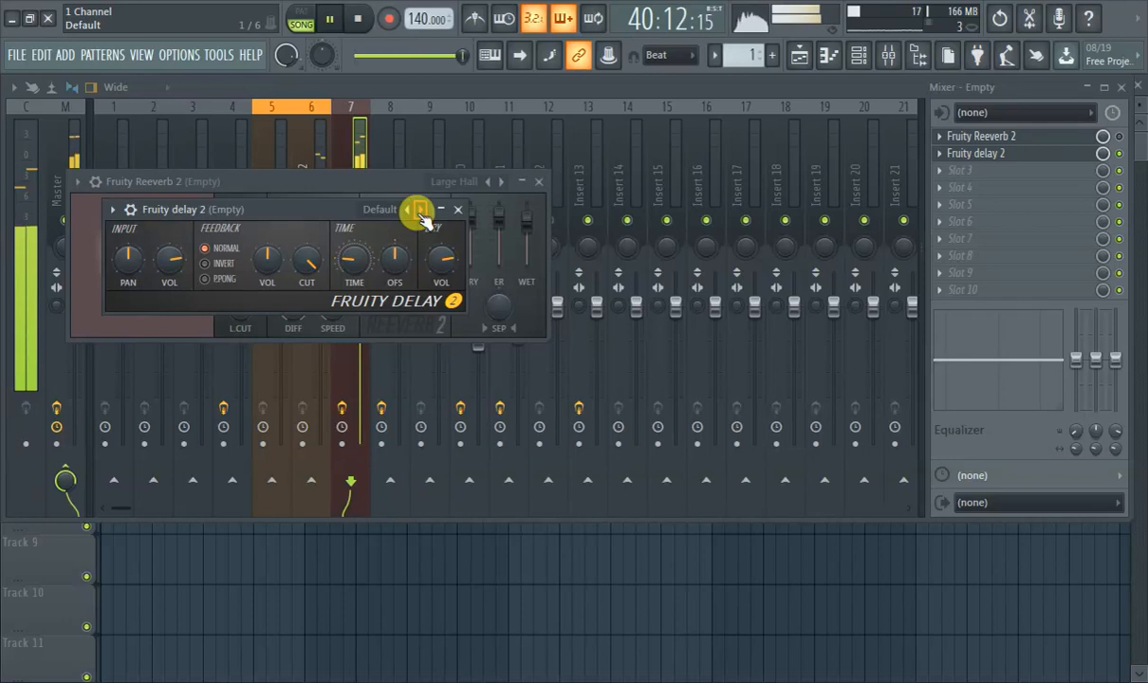
{"action": "left_click", "coordinate": [421, 211]}
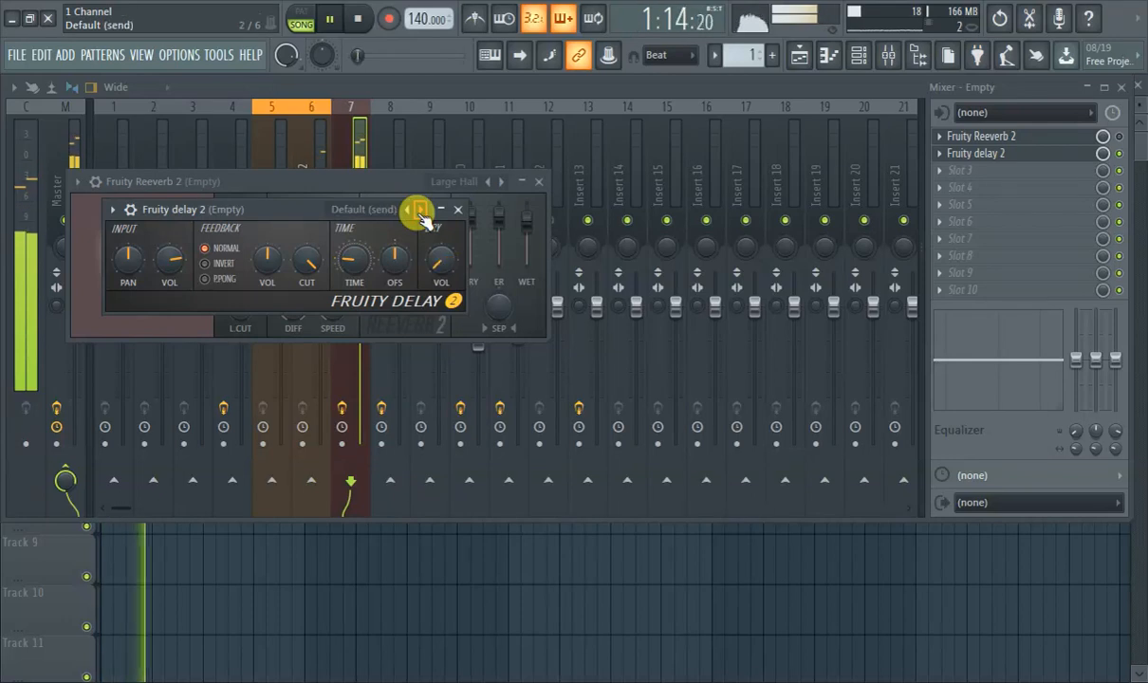
{"action": "left_click", "coordinate": [421, 211]}
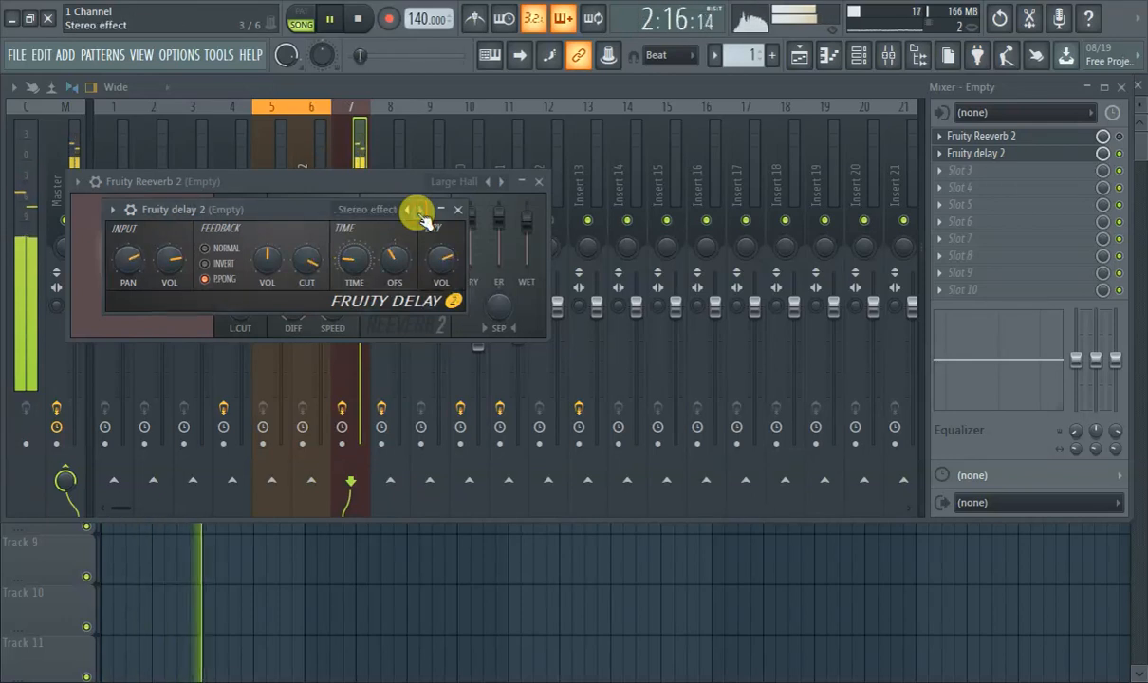
Replace Fruity Delay 2 in the second slot with Fruity Delay Bank and audition its presets, starting with 3 echoes.
{"action": "left_click", "coordinate": [939, 153]}
{"action": "mouse_move", "coordinate": [944, 172]}
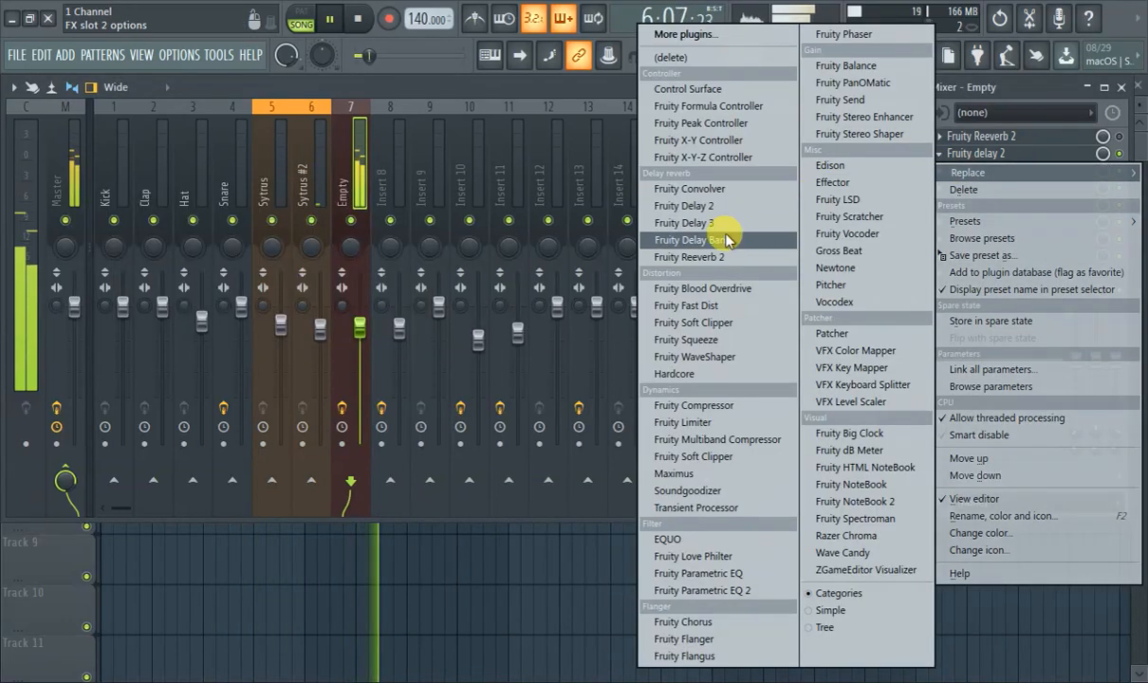
{"action": "left_click", "coordinate": [692, 240]}
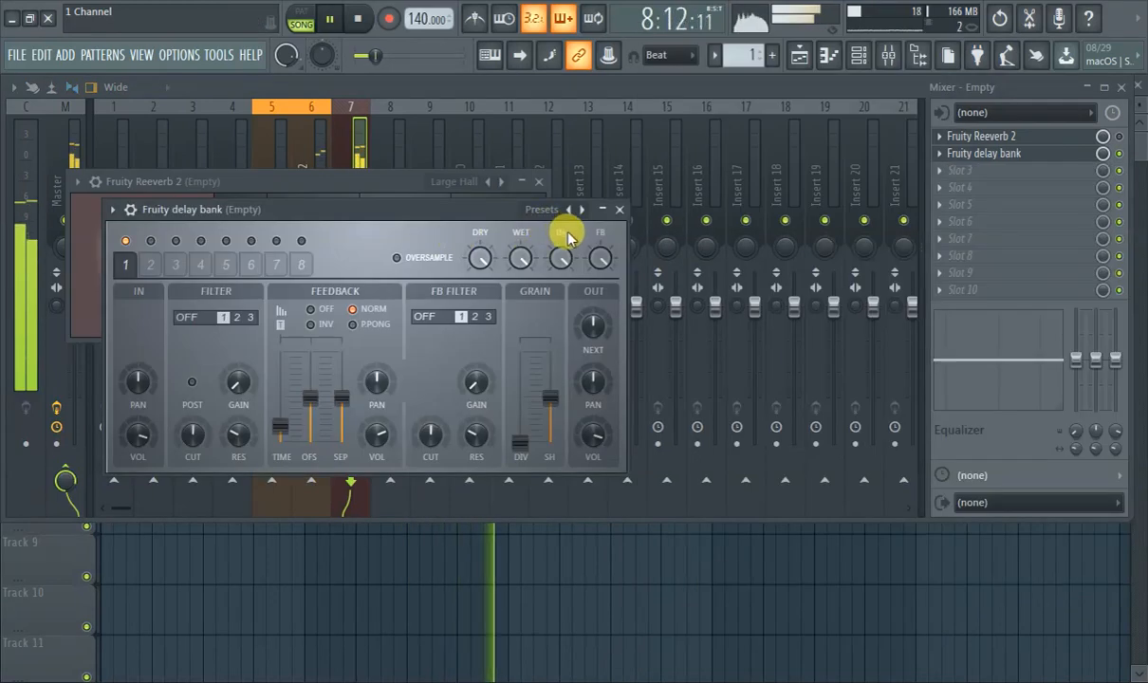
{"action": "left_click", "coordinate": [581, 210]}
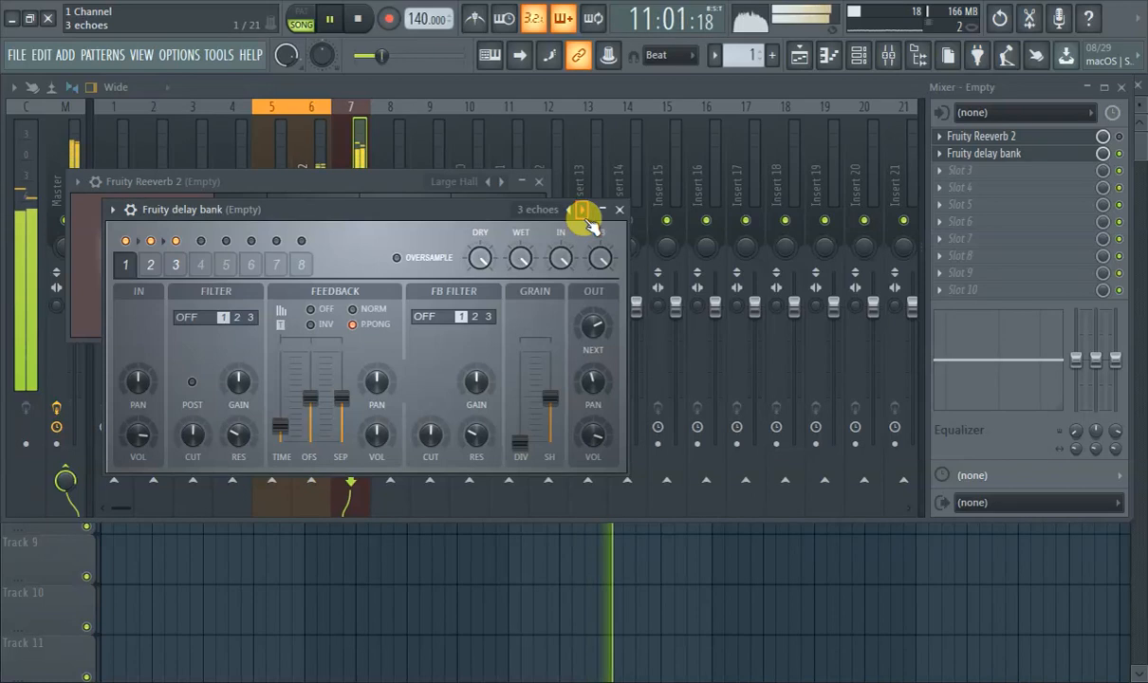
{"action": "left_click", "coordinate": [581, 210]}
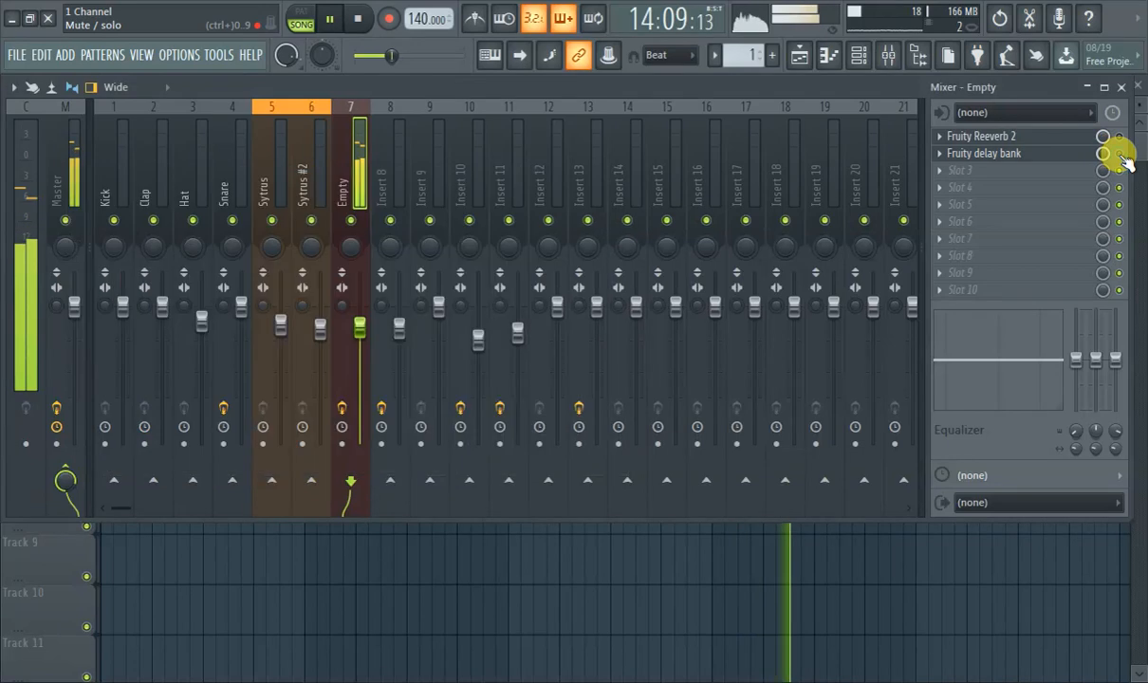
Bypass Fruity Delay Bank and load Fruity Convolver into the third effect slot of mixer track 7.
{"action": "left_click", "coordinate": [1062, 153]}
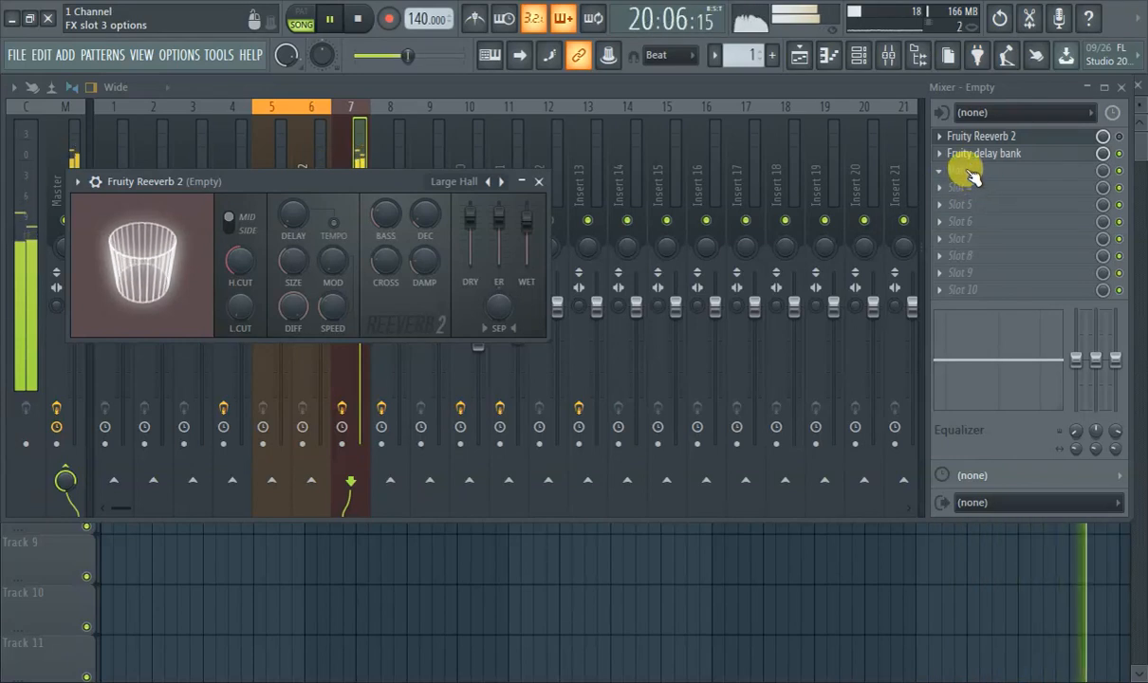
{"action": "left_click", "coordinate": [1118, 153]}
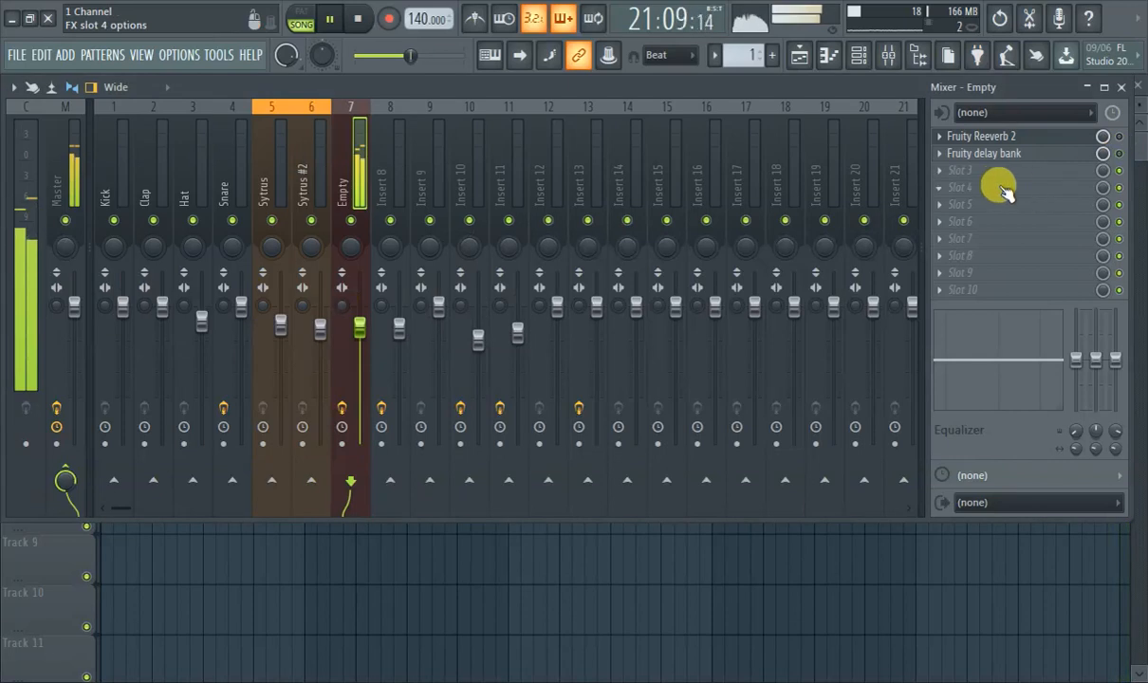
{"action": "left_click", "coordinate": [958, 178]}
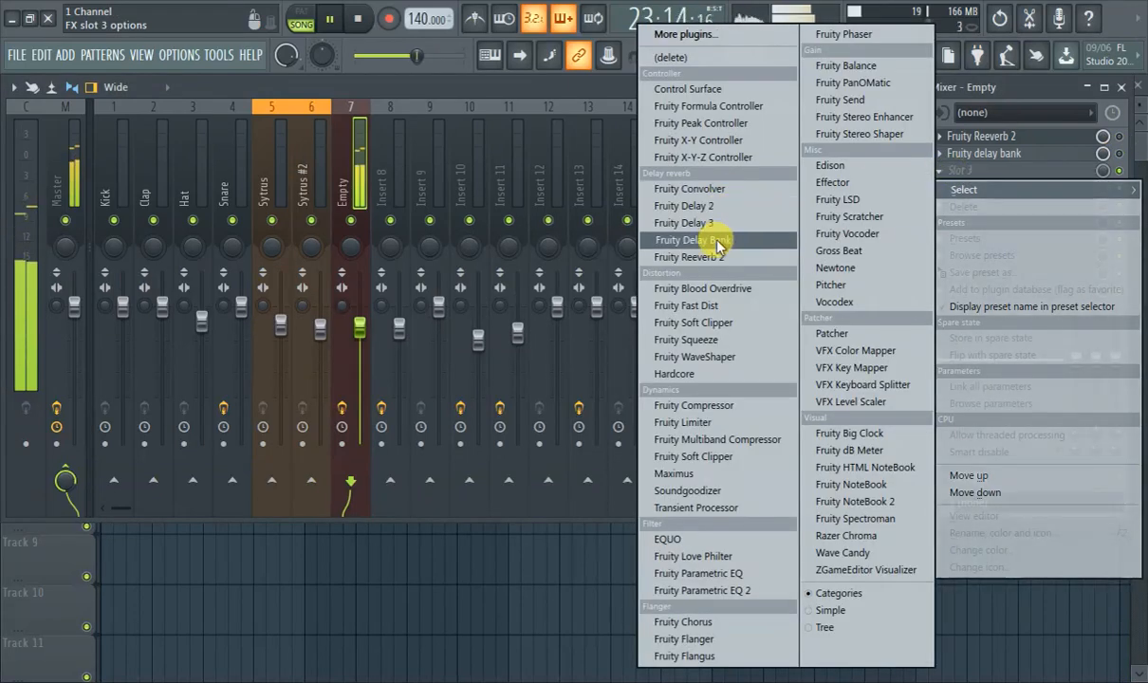
{"action": "left_click", "coordinate": [671, 189]}
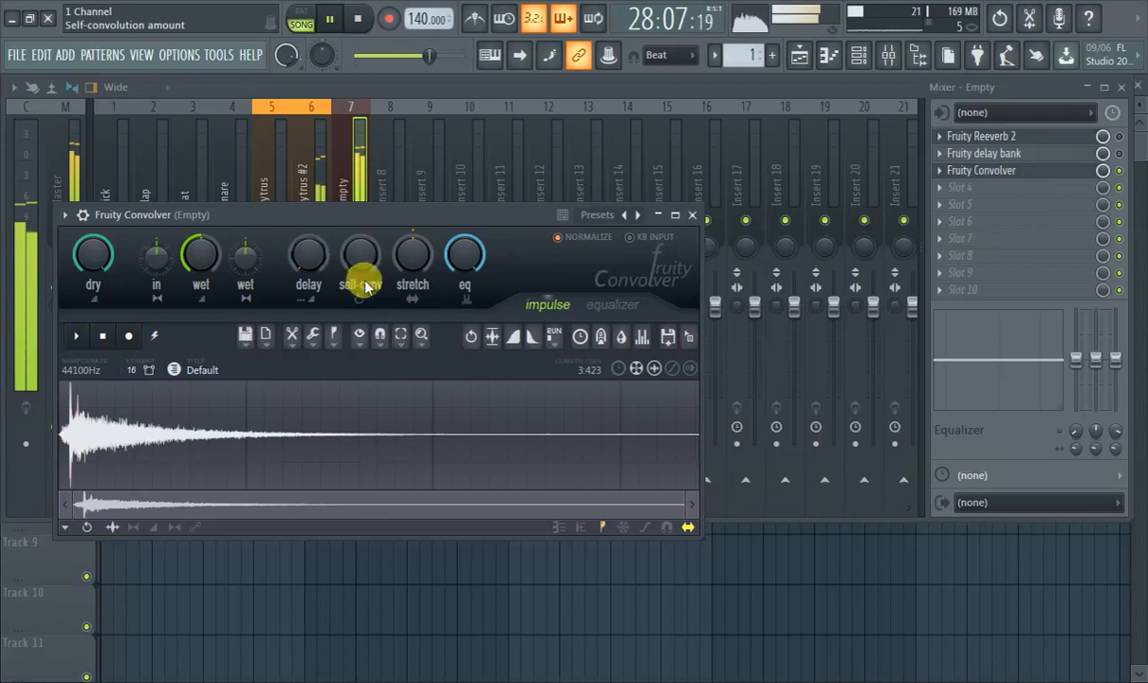
Step through Fruity Convolver's presets past Blur Pink to Auditorium (Doors-Out).
{"action": "left_click", "coordinate": [642, 215]}
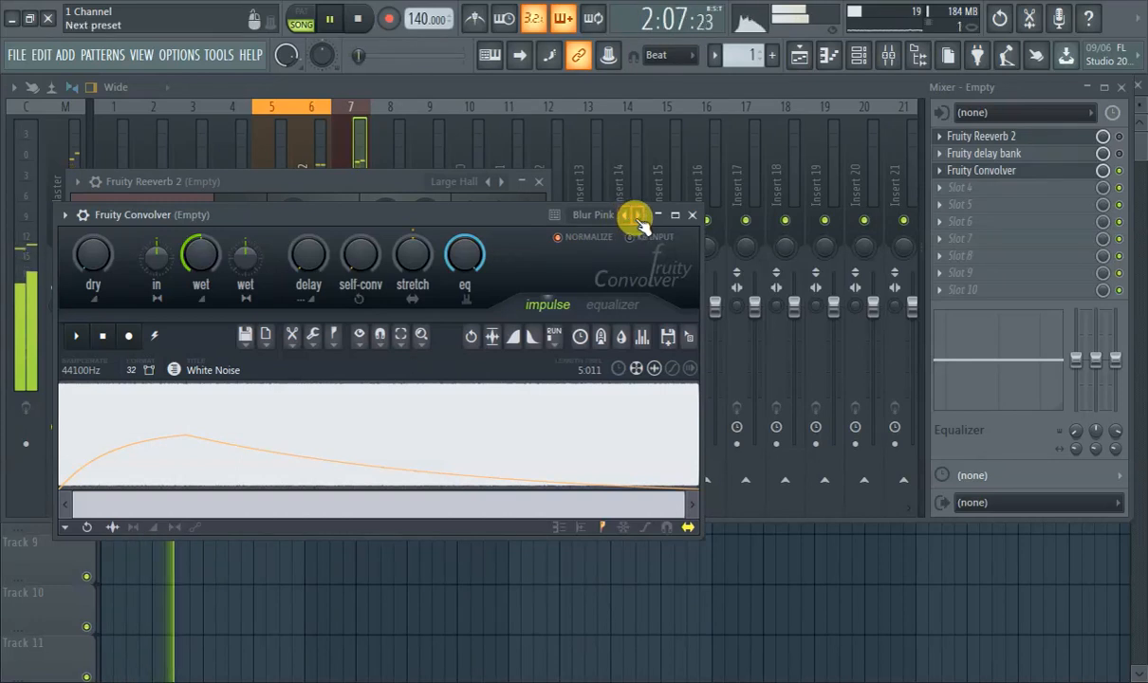
{"action": "left_click", "coordinate": [640, 221]}
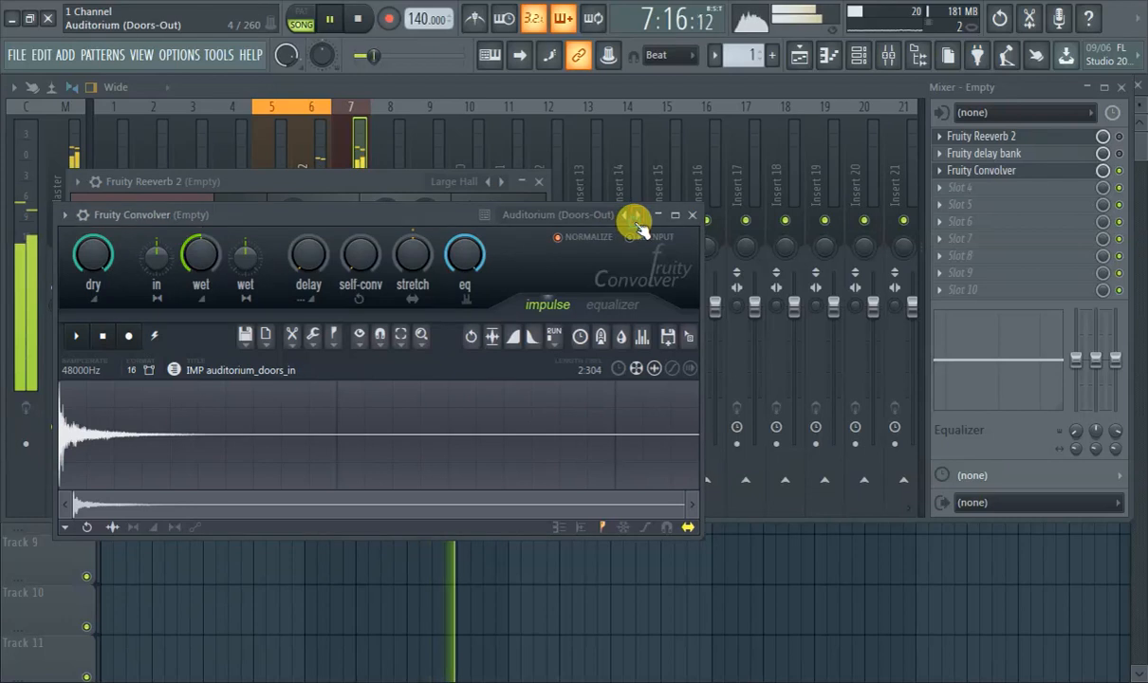
Audition Fruity Convolver's following presets, stepping forward through the auditorium and cafeteria rooms to the classroom impulse.
{"action": "left_click", "coordinate": [636, 218]}
{"action": "left_click", "coordinate": [636, 218]}
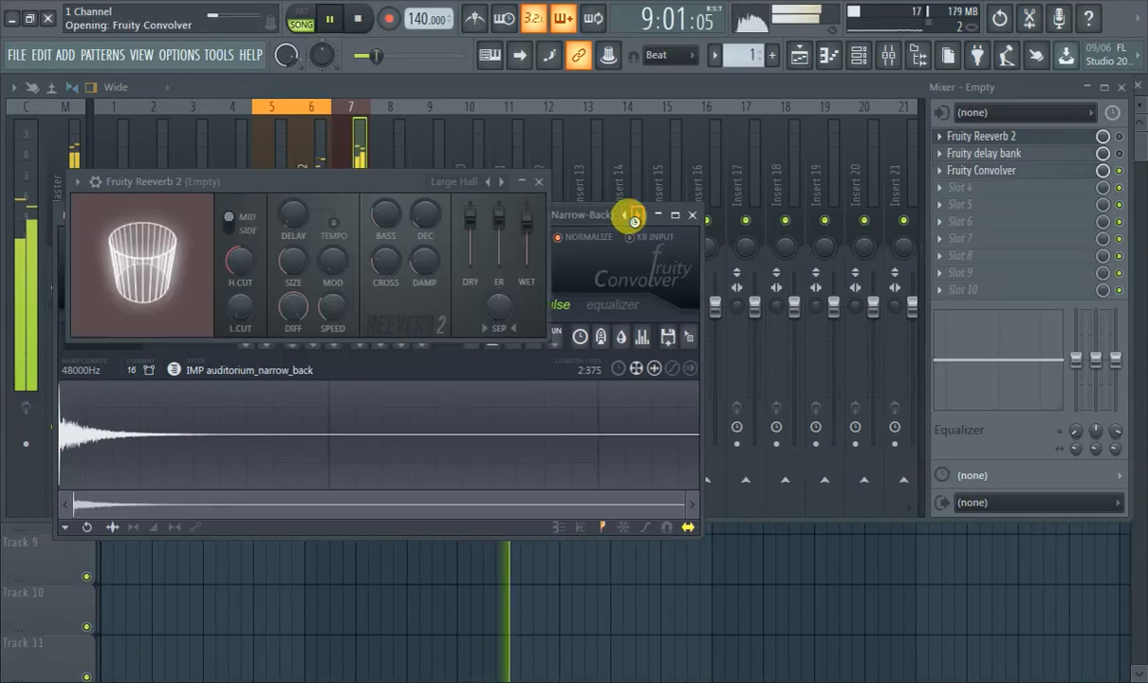
{"action": "left_click", "coordinate": [635, 218]}
{"action": "left_click", "coordinate": [636, 218]}
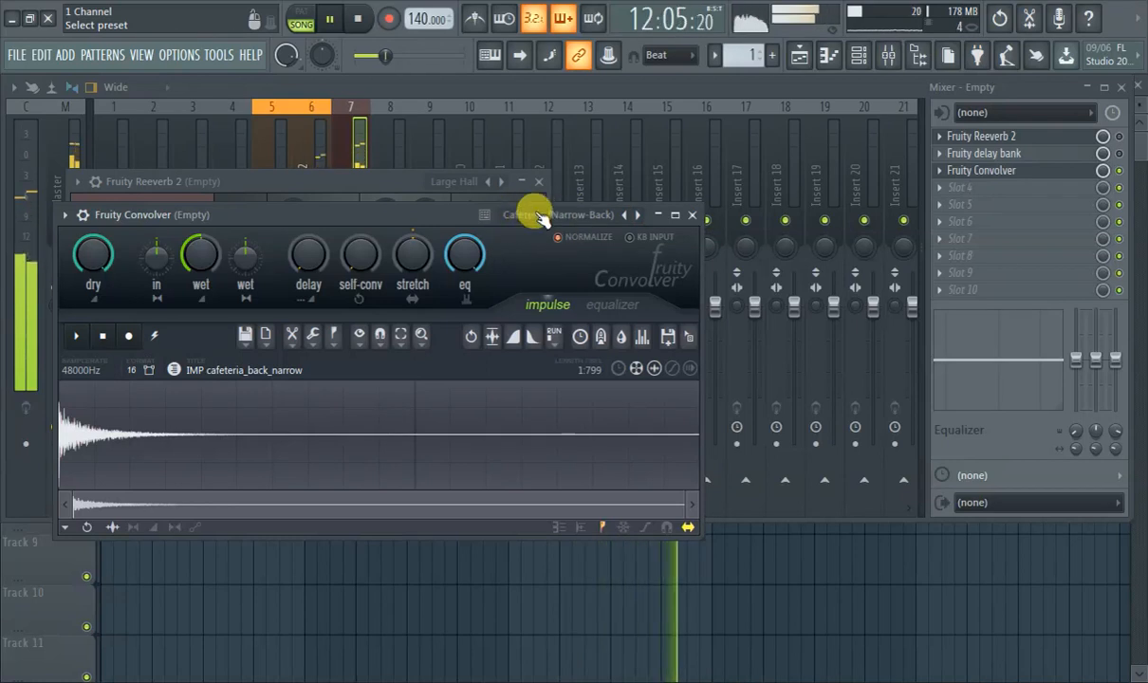
{"action": "left_click", "coordinate": [637, 220]}
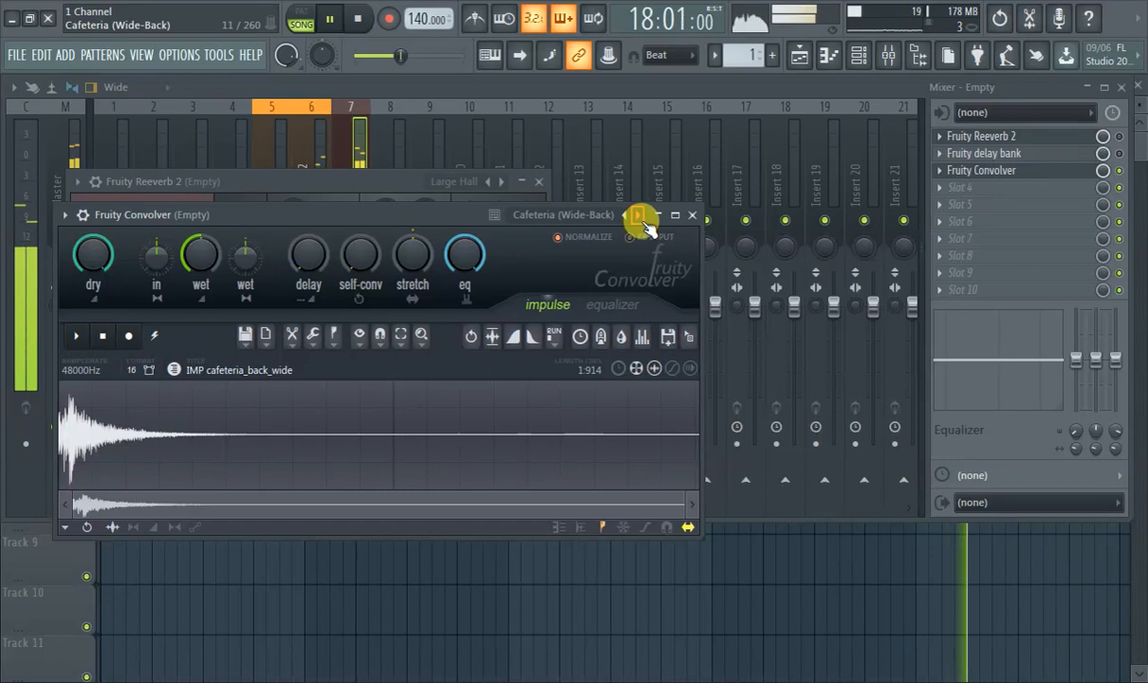
{"action": "left_click", "coordinate": [639, 215]}
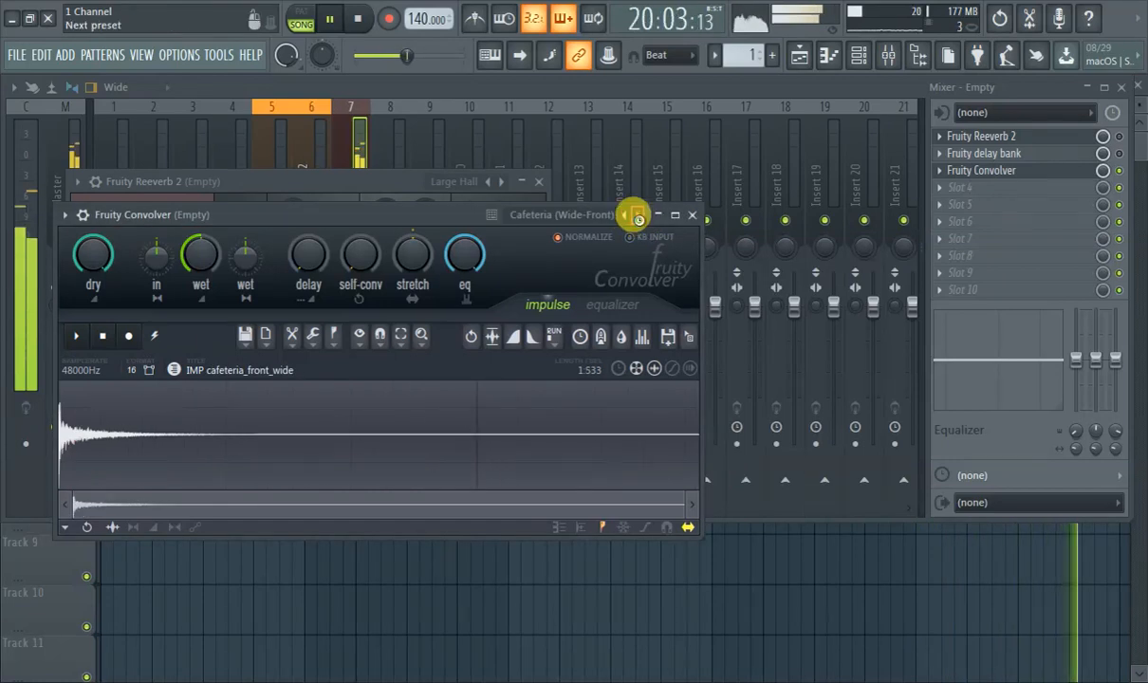
{"action": "left_click", "coordinate": [637, 218]}
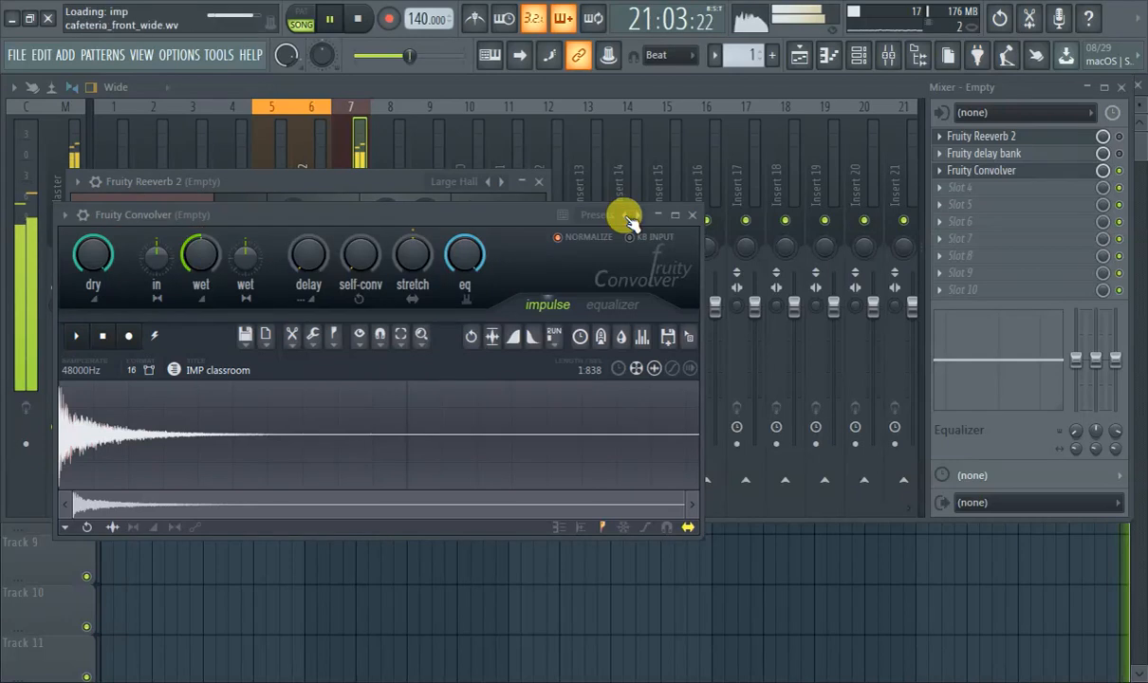
Step back through Fruity Convolver's presets to Blur White.
{"action": "left_click", "coordinate": [625, 216]}
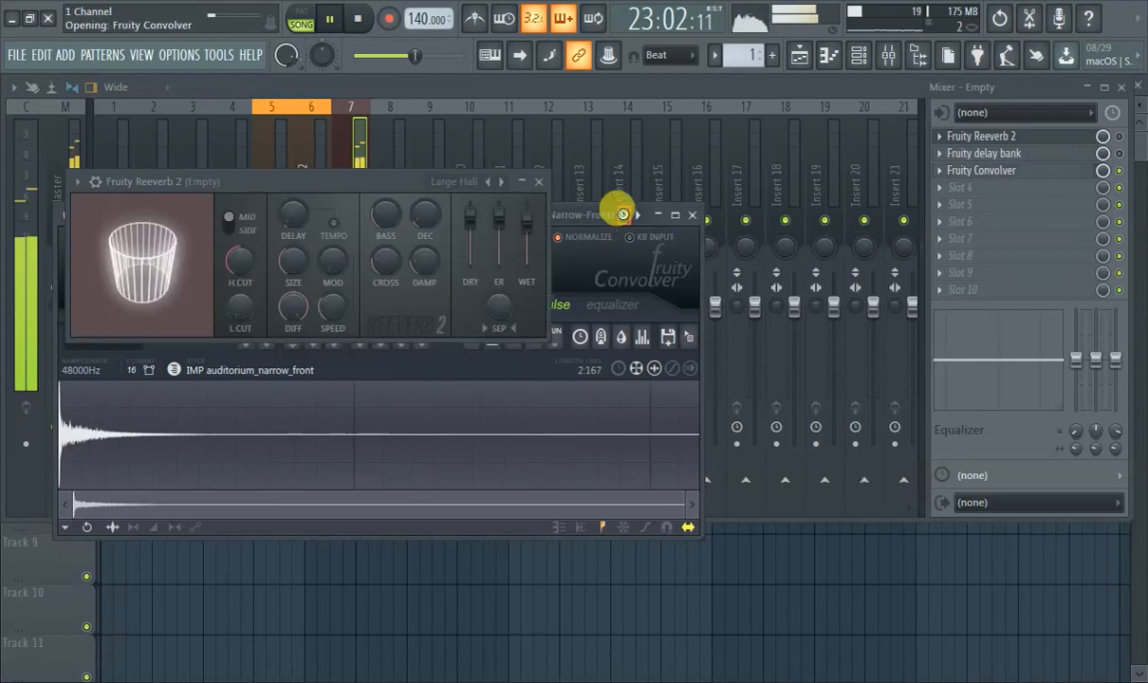
{"action": "left_click", "coordinate": [625, 216]}
{"action": "left_click", "coordinate": [625, 216]}
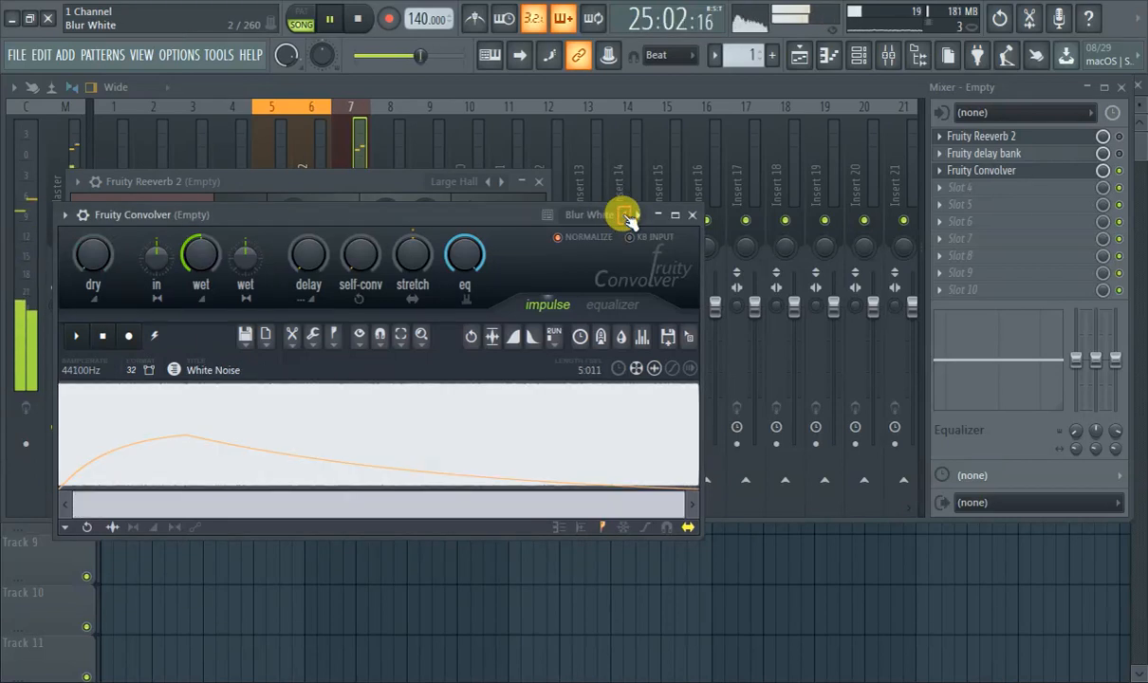
Create an automation clip for Fruity Convolver's mix level on mixer track 7.
{"action": "left_click", "coordinate": [605, 83]}
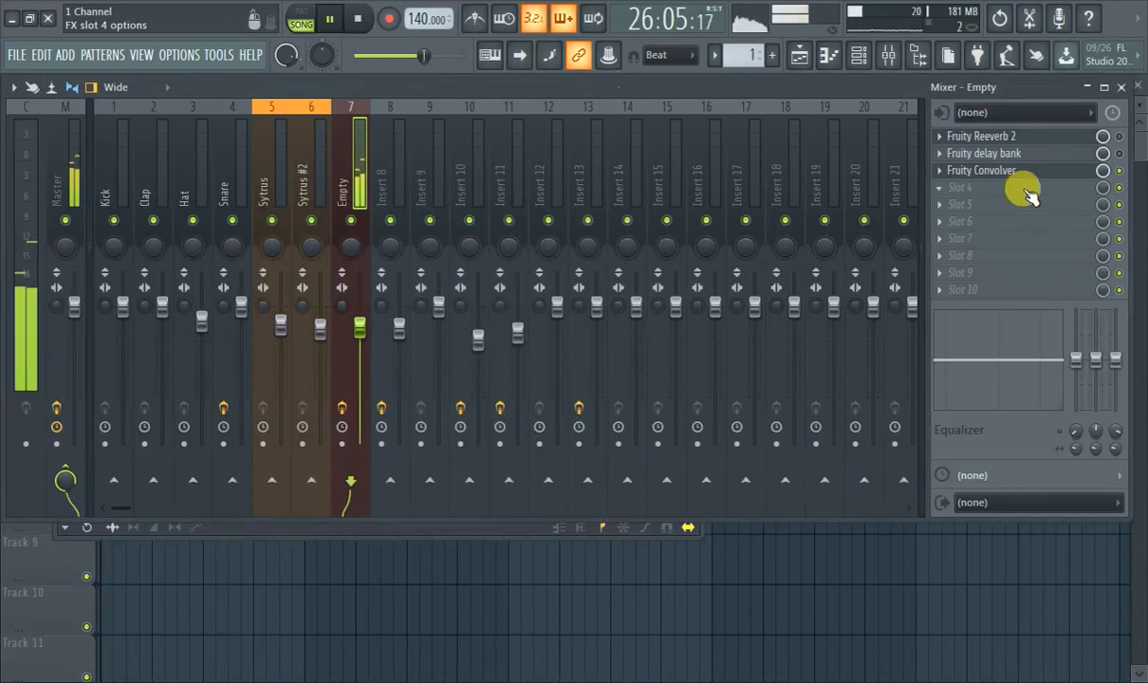
{"action": "right_click", "coordinate": [1103, 179]}
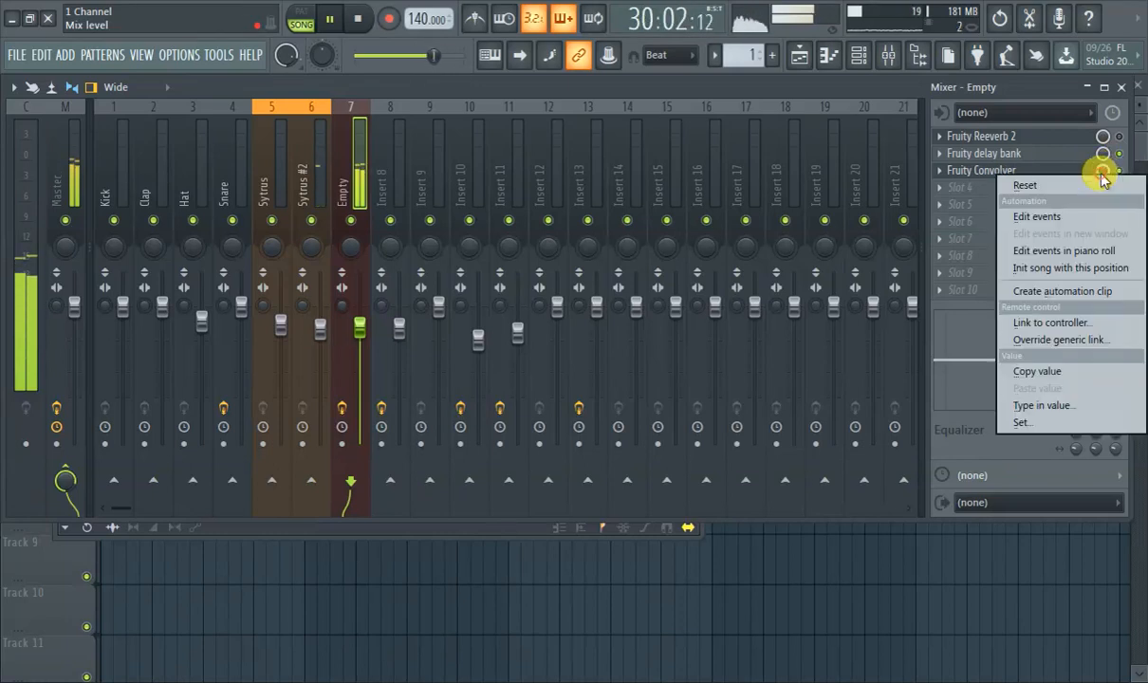
{"action": "left_click", "coordinate": [1057, 290]}
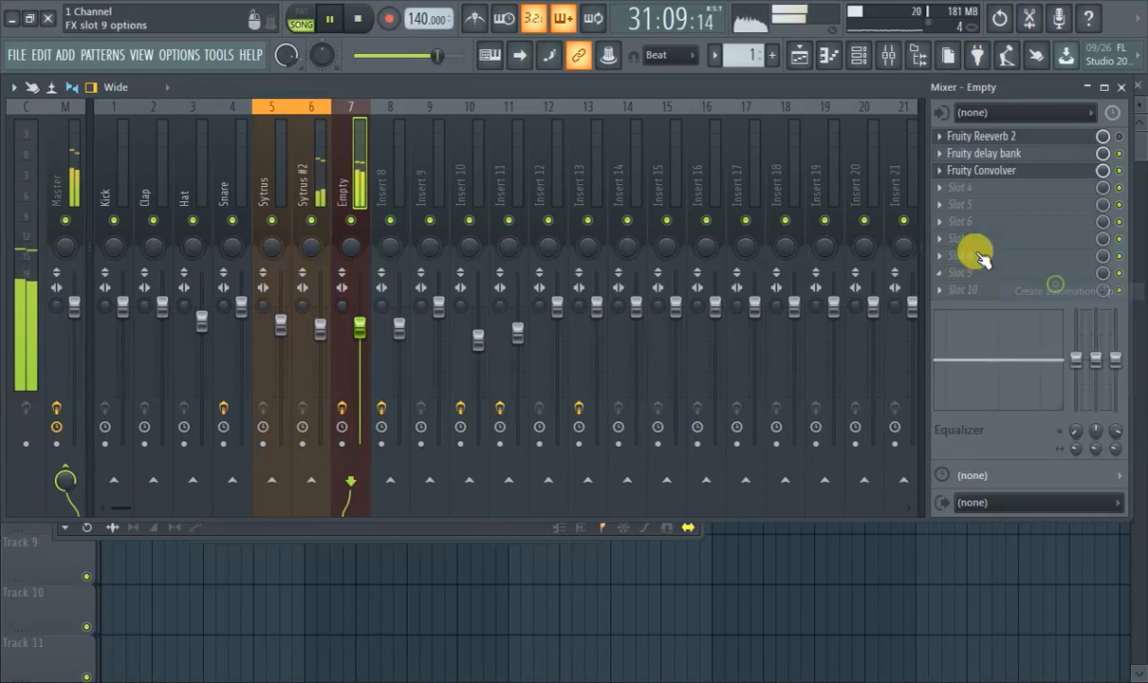
Shape the Fruity Convolver mix level clip in the playlist to fall from high at bar 1 to 0% around bar 7, and play from the start.
{"action": "left_click", "coordinate": [799, 57]}
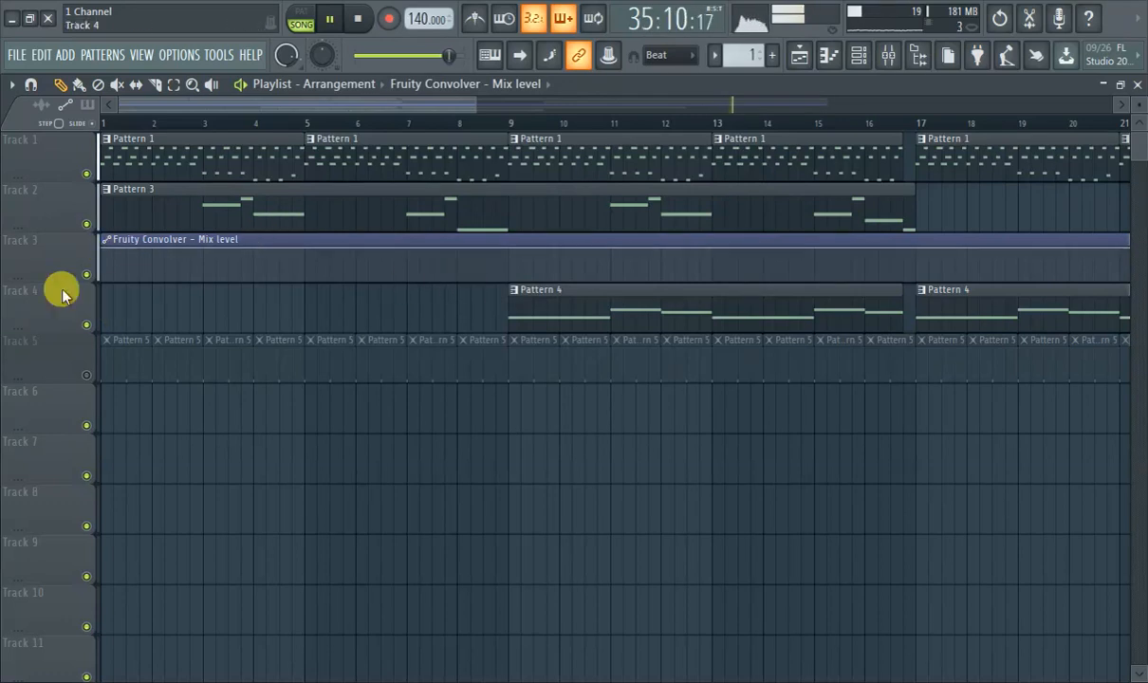
{"action": "left_click_drag", "start_coordinate": [104, 249], "coordinate": [101, 296]}
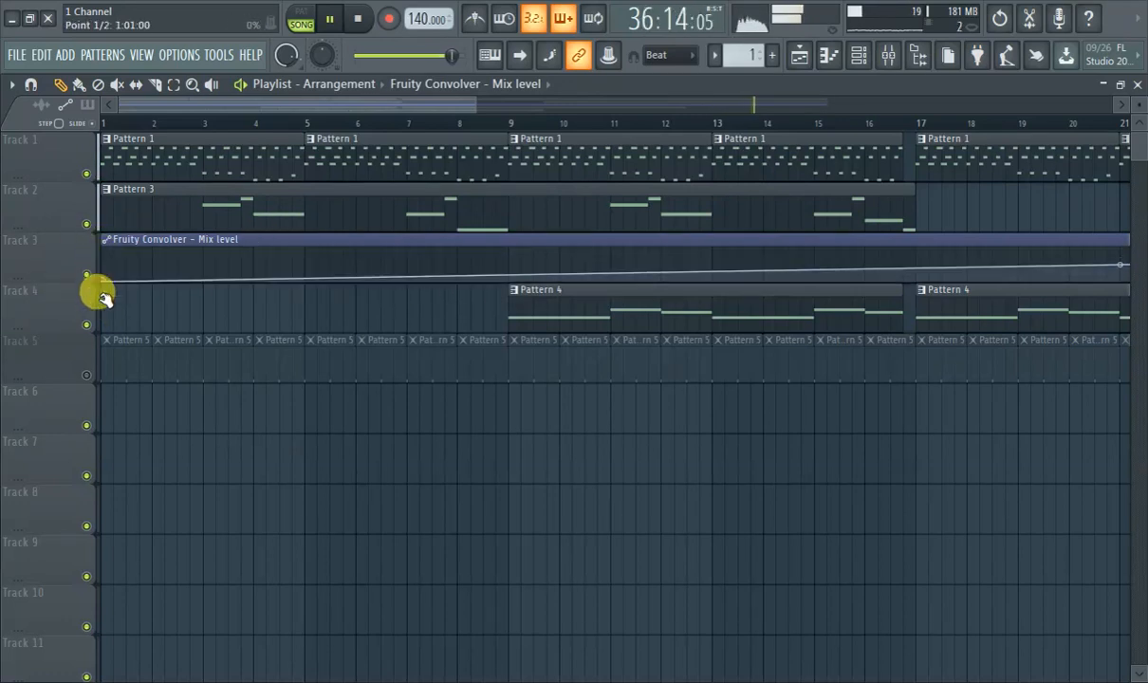
{"action": "left_click_drag", "start_coordinate": [508, 254], "coordinate": [510, 250]}
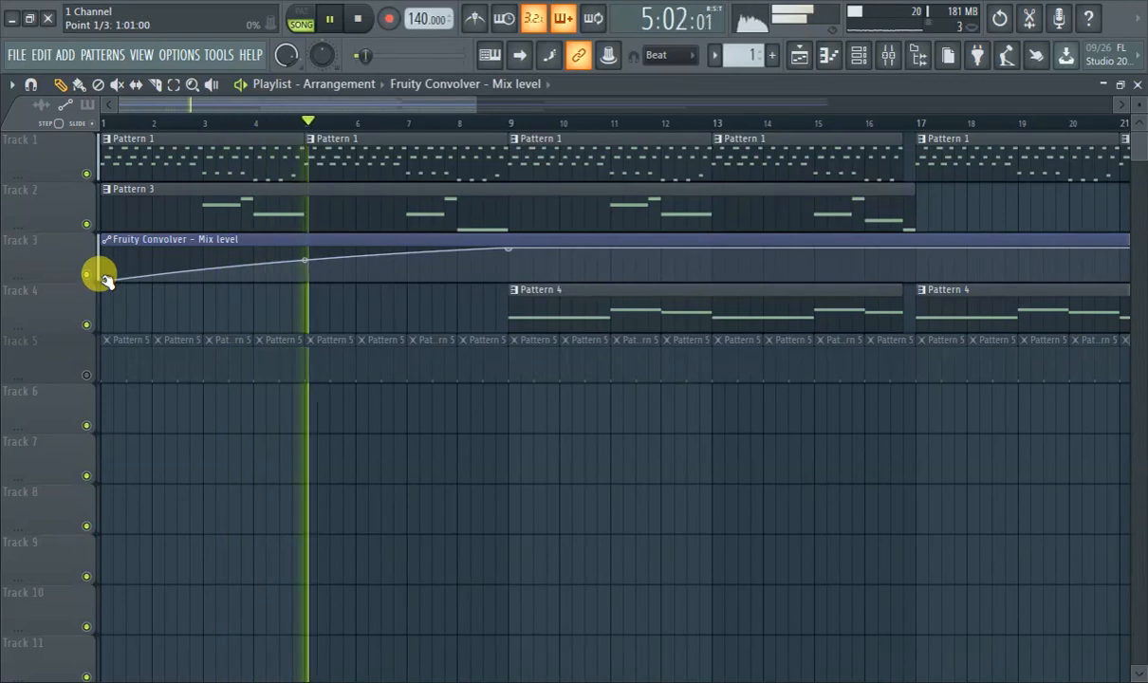
{"action": "left_click_drag", "start_coordinate": [104, 278], "coordinate": [86, 225]}
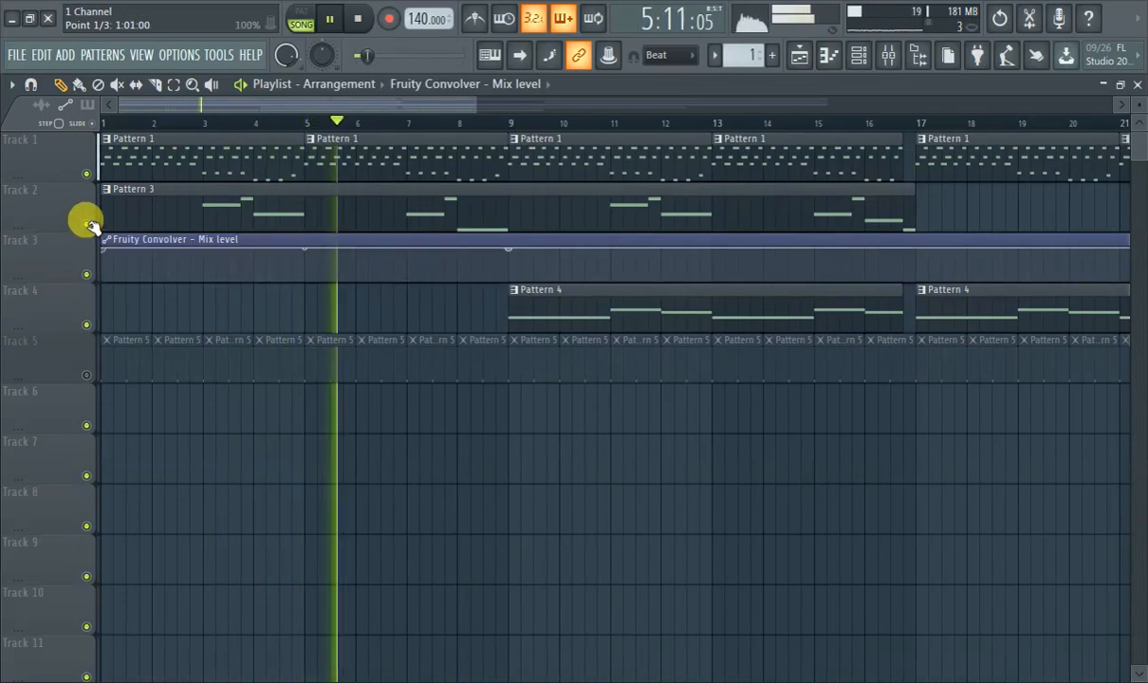
{"action": "right_click", "coordinate": [509, 277]}
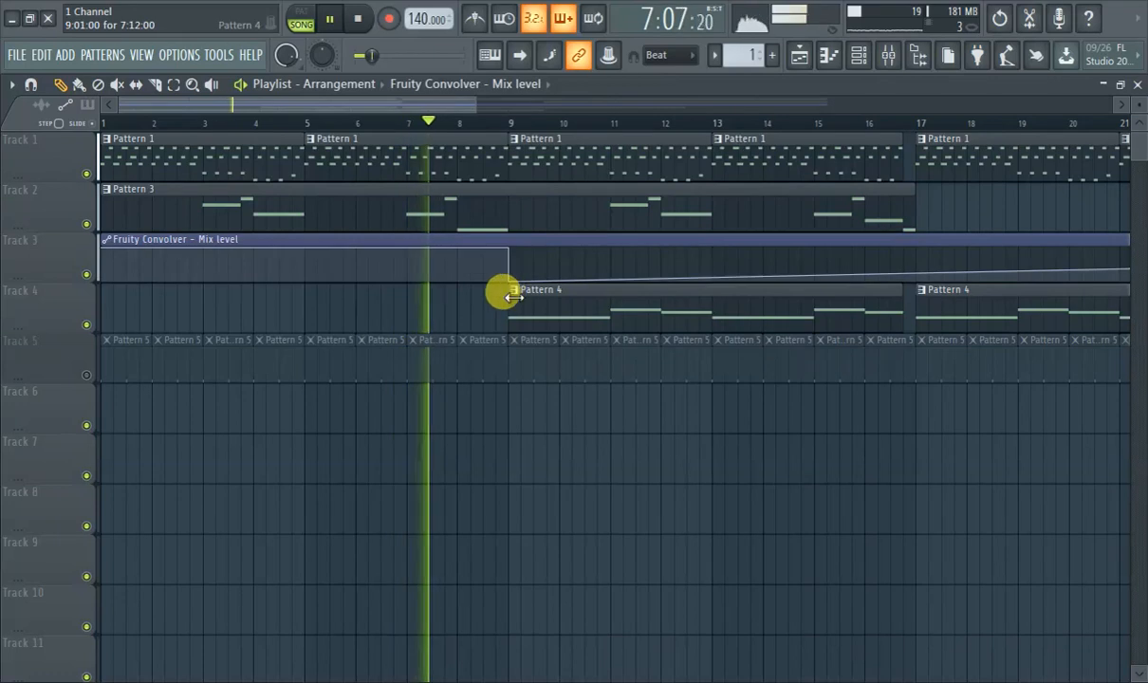
{"action": "left_click_drag", "start_coordinate": [510, 249], "coordinate": [423, 281]}
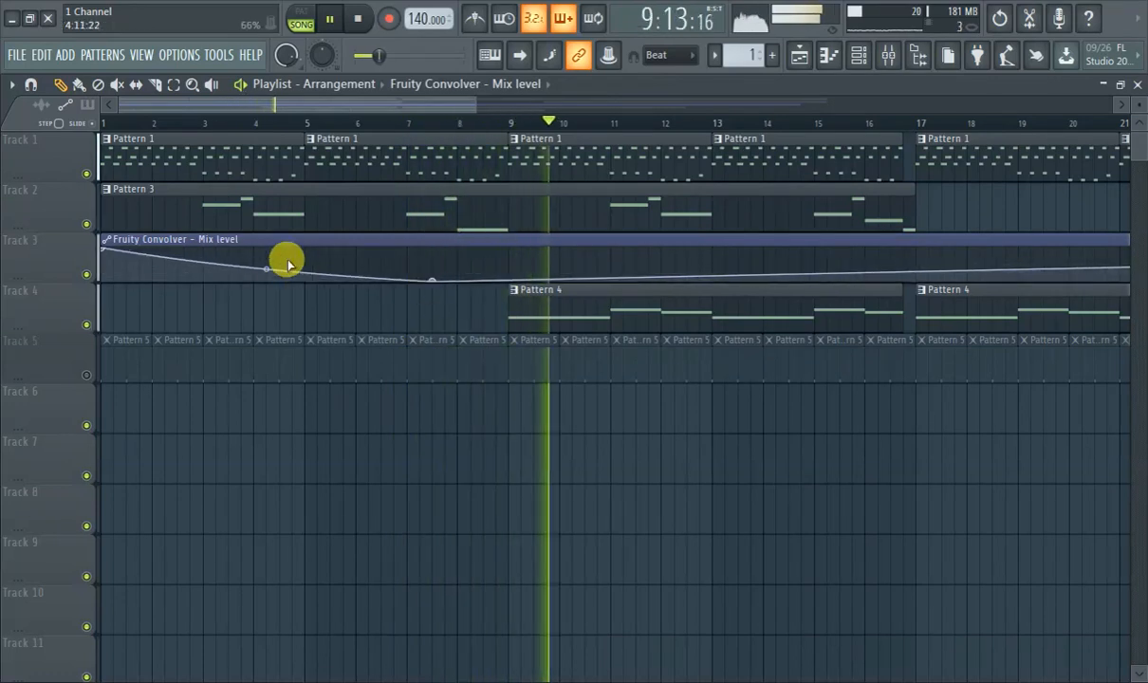
{"action": "left_click", "coordinate": [103, 124]}
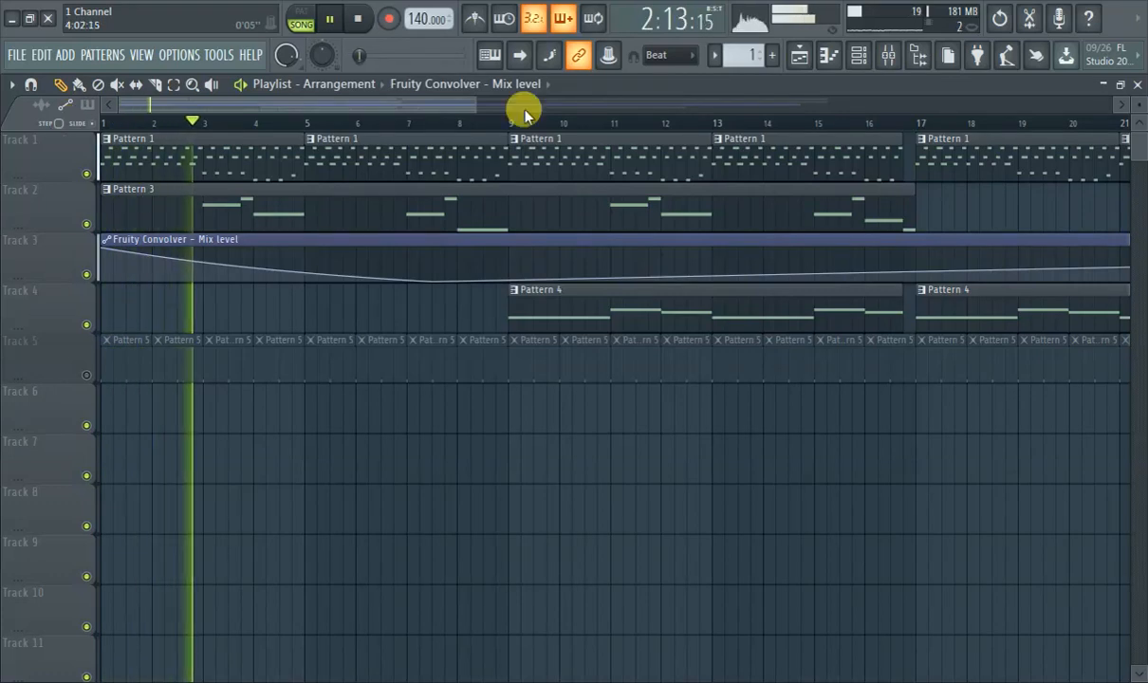
Create an automation clip for Fruity Delay Bank's mix level on mixer track 7.
{"action": "left_click", "coordinate": [888, 57]}
{"action": "left_click", "coordinate": [897, 68]}
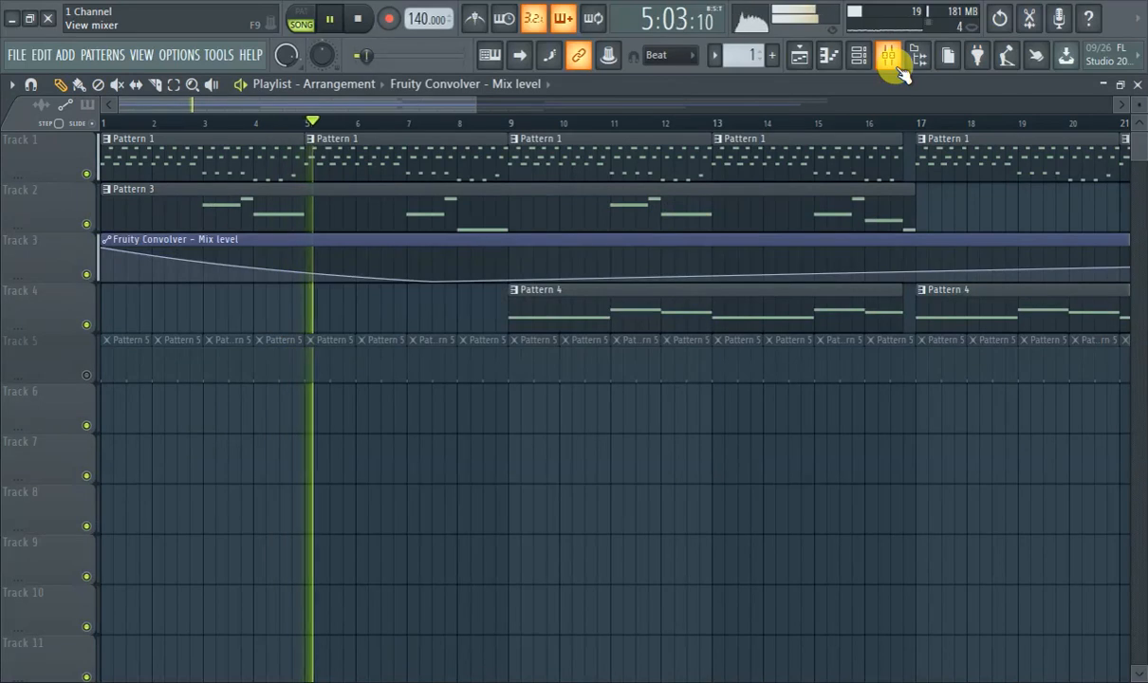
{"action": "left_click", "coordinate": [897, 70]}
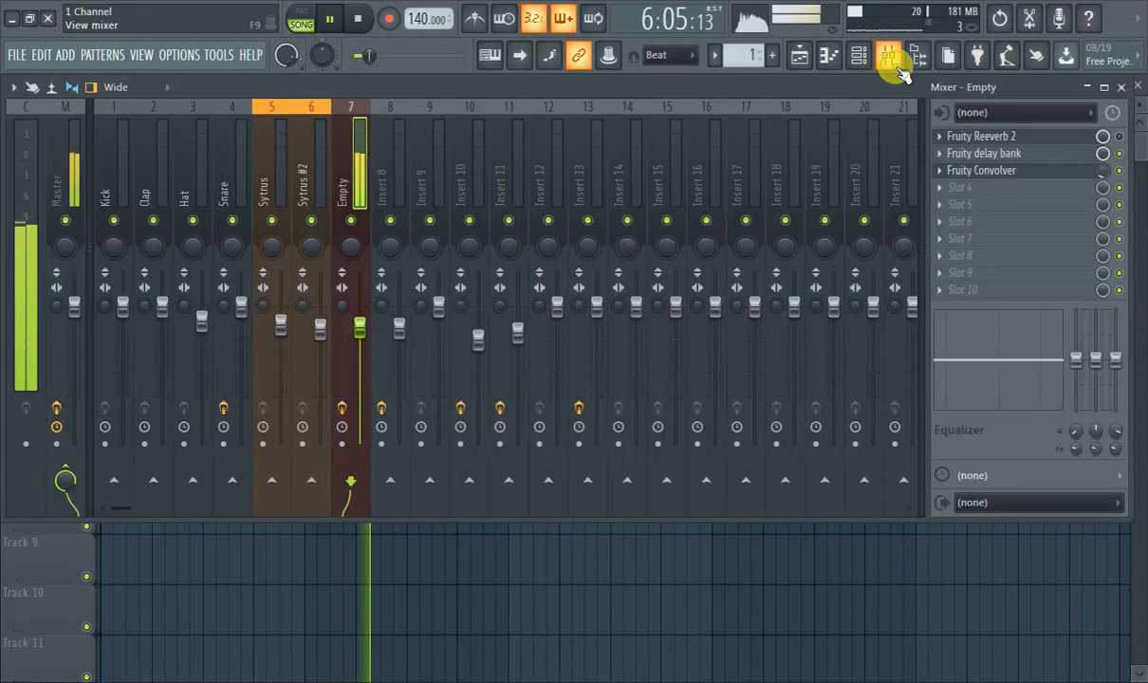
{"action": "right_click", "coordinate": [1103, 158]}
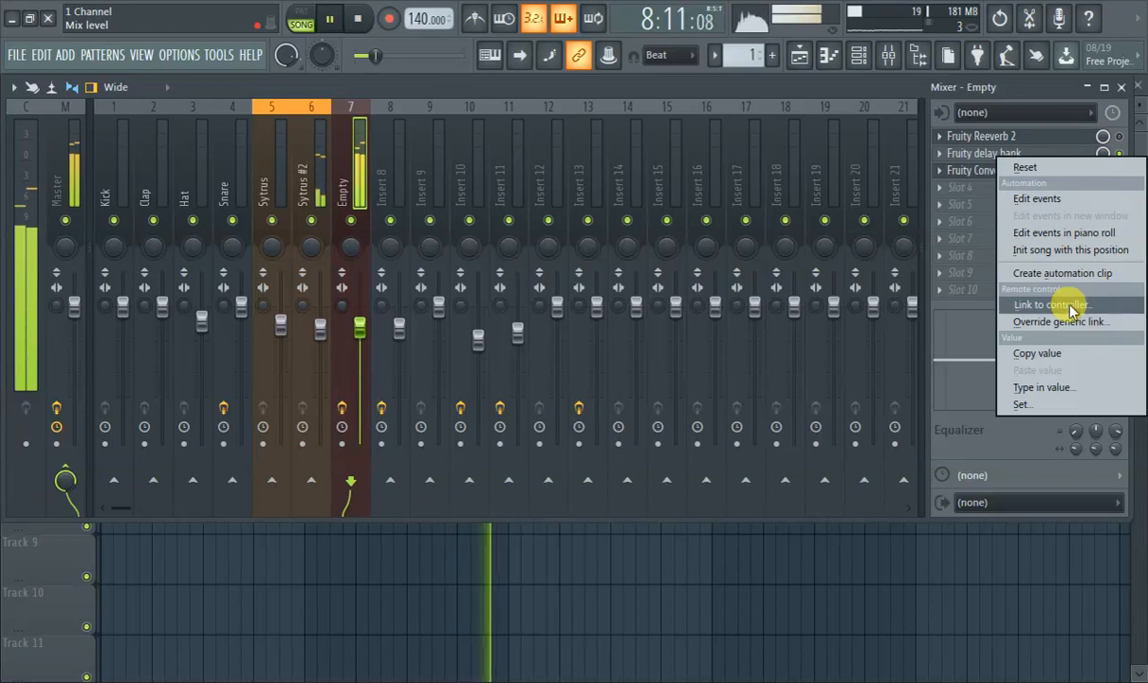
{"action": "left_click", "coordinate": [1066, 273]}
Delete the second Pattern 4 clip, starting at bar 17 on Track 4 of the playlist.
{"action": "left_click", "coordinate": [802, 55]}
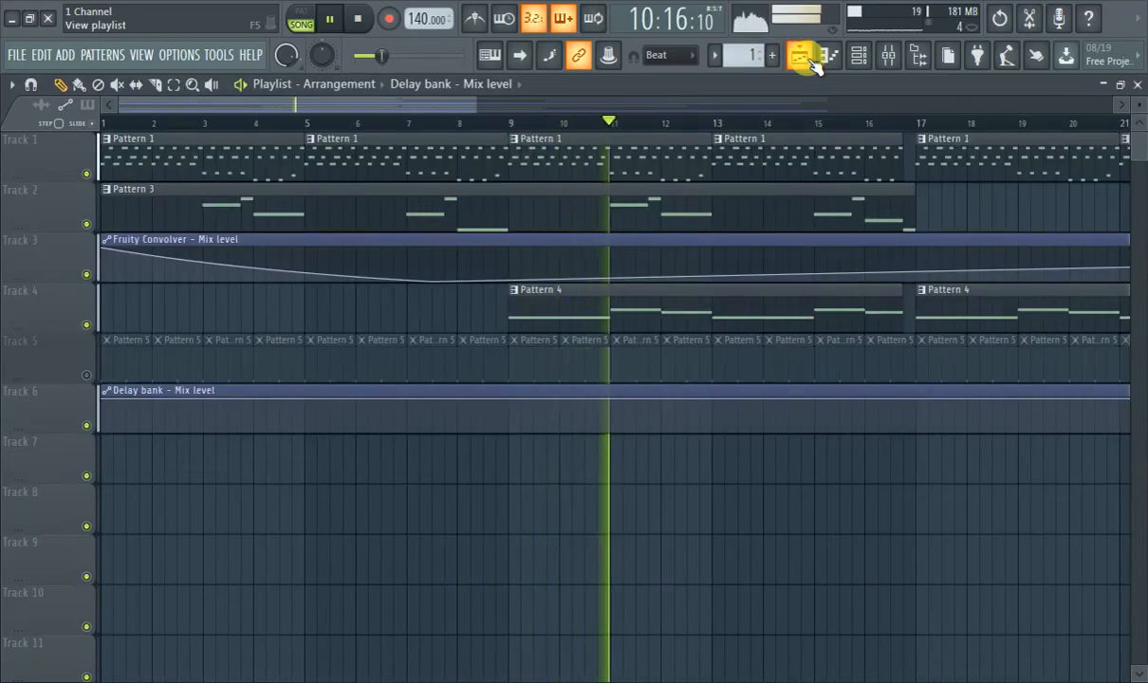
{"action": "left_click_drag", "start_coordinate": [1020, 299], "coordinate": [799, 382]}
{"action": "right_click", "coordinate": [849, 392]}
Shape the Delay Bank mix level clip to curve down to 0% at bar 13, and play the song from the start.
{"action": "left_click", "coordinate": [744, 431]}
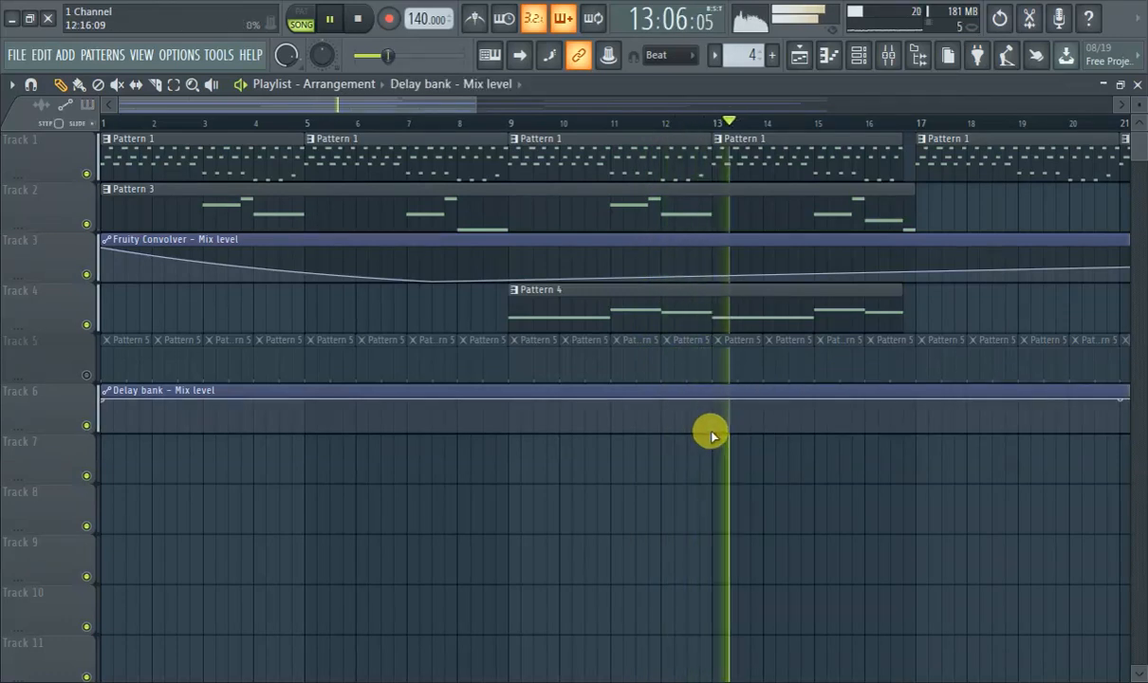
{"action": "right_click", "coordinate": [711, 431]}
{"action": "left_click_drag", "start_coordinate": [405, 420], "coordinate": [405, 399]}
{"action": "left_click_drag", "start_coordinate": [128, 123], "coordinate": [43, 130]}
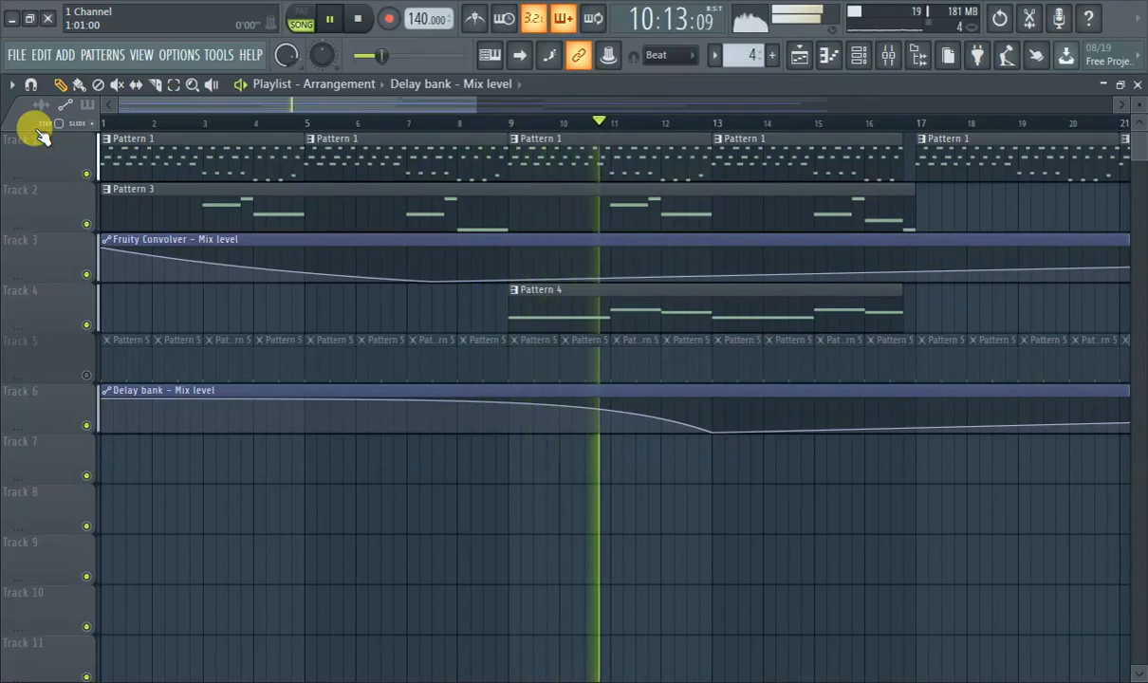
Delete the Delay Bank mix level clip from Track 6 and make the Fruity Convolver curve drop more steeply at its start.
{"action": "right_click", "coordinate": [288, 390]}
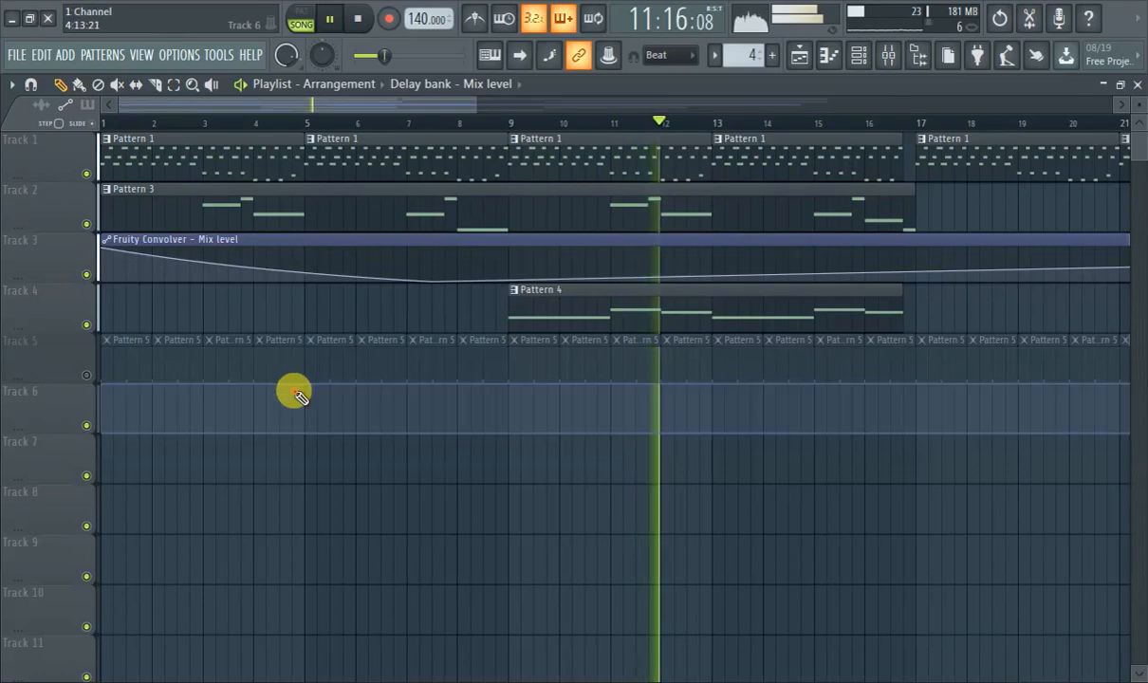
{"action": "mouse_move", "coordinate": [270, 287]}
{"action": "left_mouse_down"}
{"action": "mouse_move", "coordinate": [264, 258]}
{"action": "mouse_move", "coordinate": [256, 273]}
{"action": "left_mouse_up"}
{"action": "left_click", "coordinate": [104, 125]}
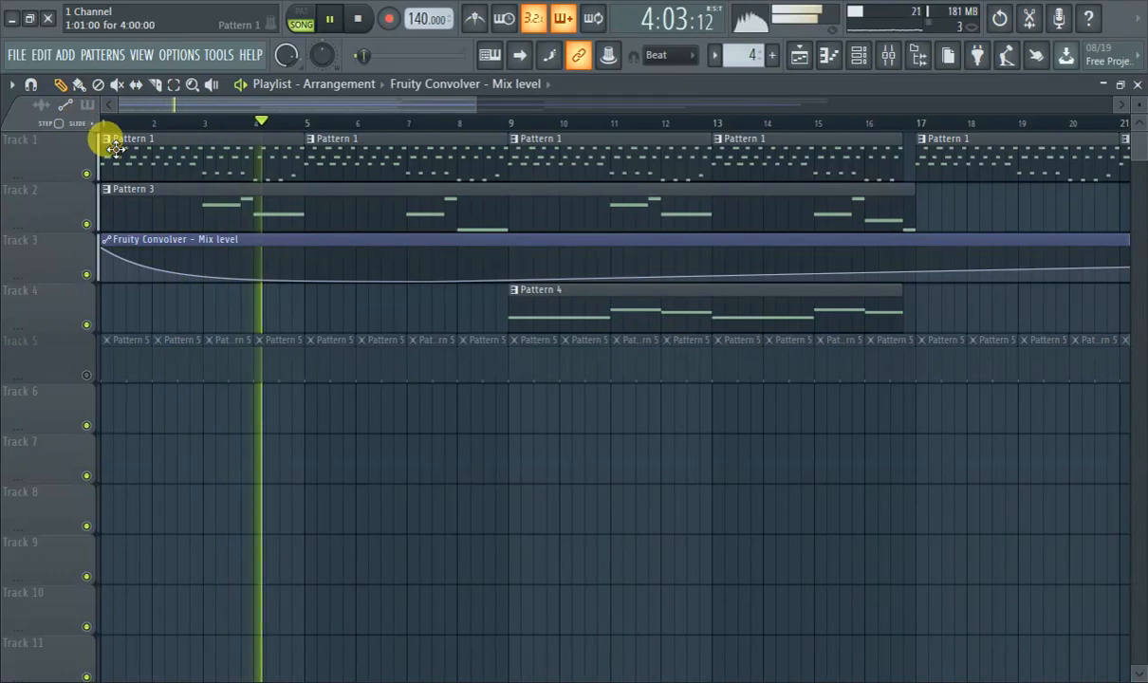
Trim the start of the Pattern 3 clip on Track 2 to bar 5 and unmute Track 5.
{"action": "left_click_drag", "start_coordinate": [104, 205], "coordinate": [311, 201]}
{"action": "left_click", "coordinate": [105, 123]}
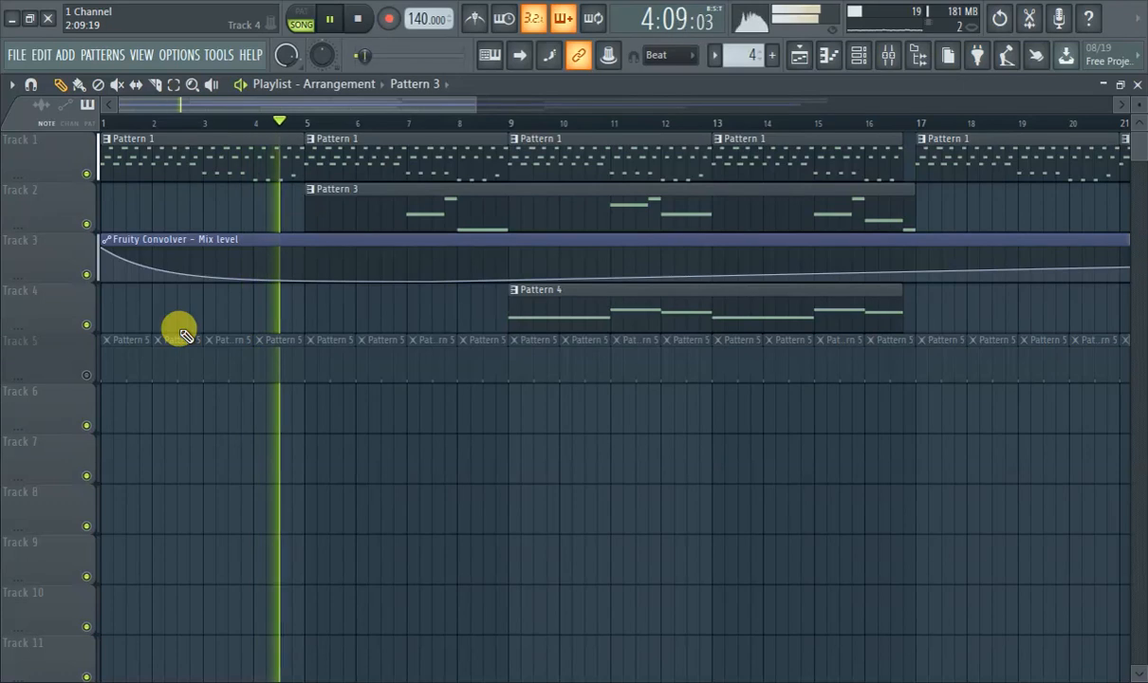
{"action": "left_click", "coordinate": [86, 374]}
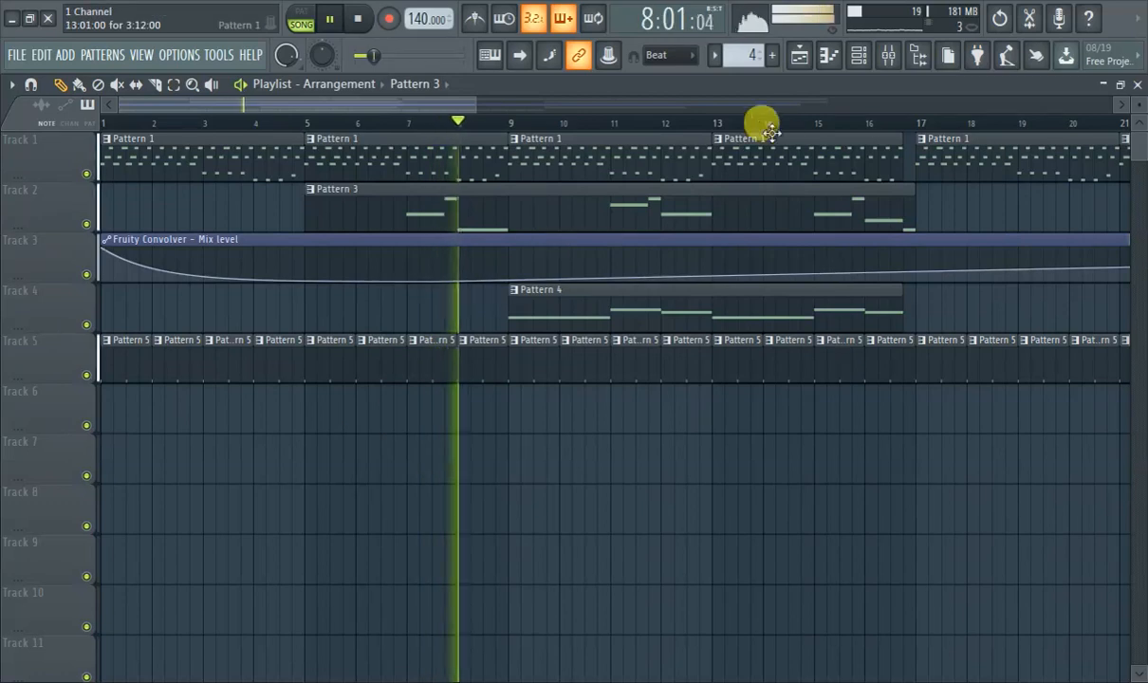
Route the SR - Post channel to mixer track 15 in the channel rack.
{"action": "left_click", "coordinate": [868, 65]}
{"action": "left_click", "coordinate": [434, 236]}
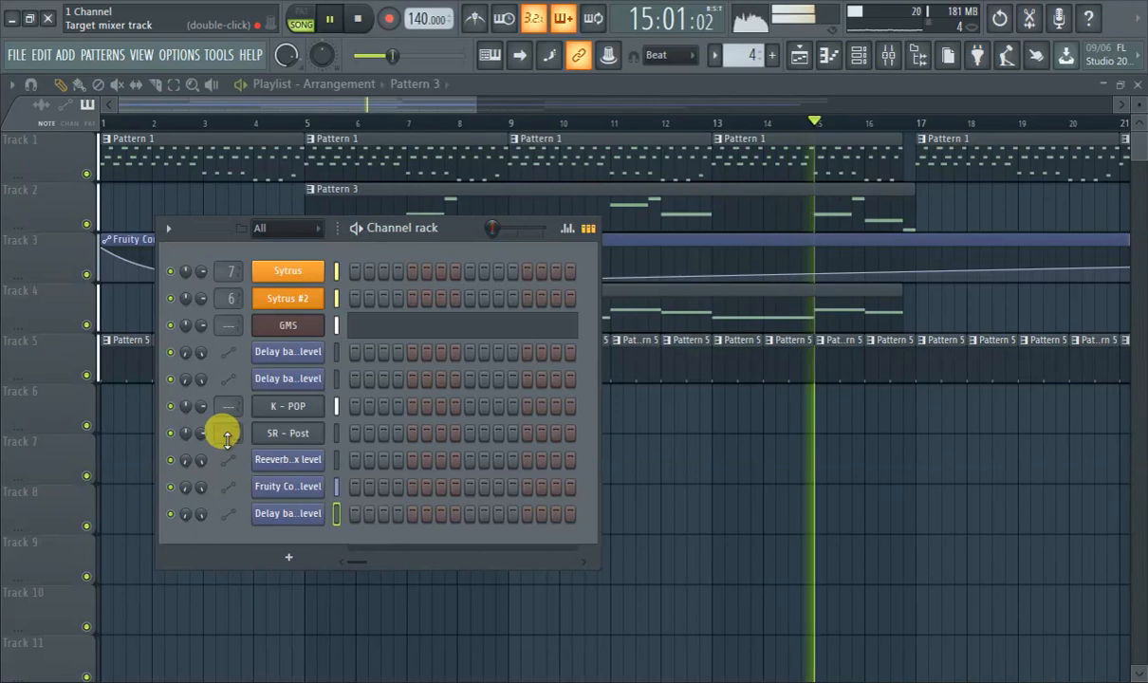
{"action": "left_click_drag", "start_coordinate": [226, 434], "coordinate": [225, 427]}
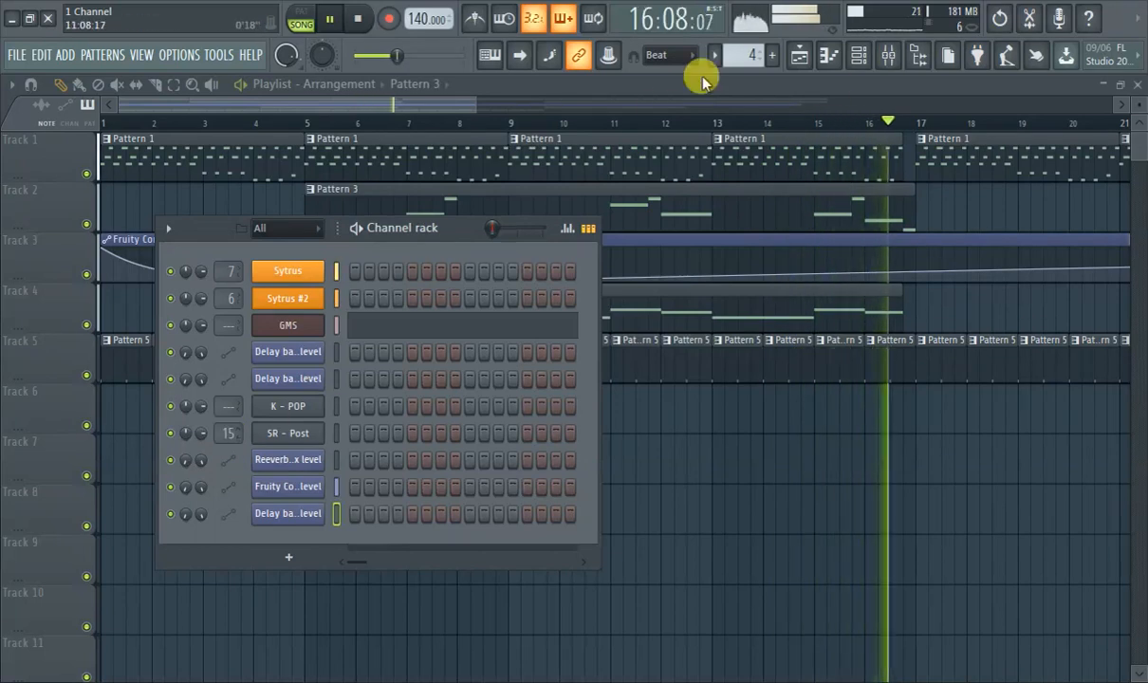
Load Fruity Reeverb 2 into the first effect slot of mixer track 15.
{"action": "left_click", "coordinate": [887, 57]}
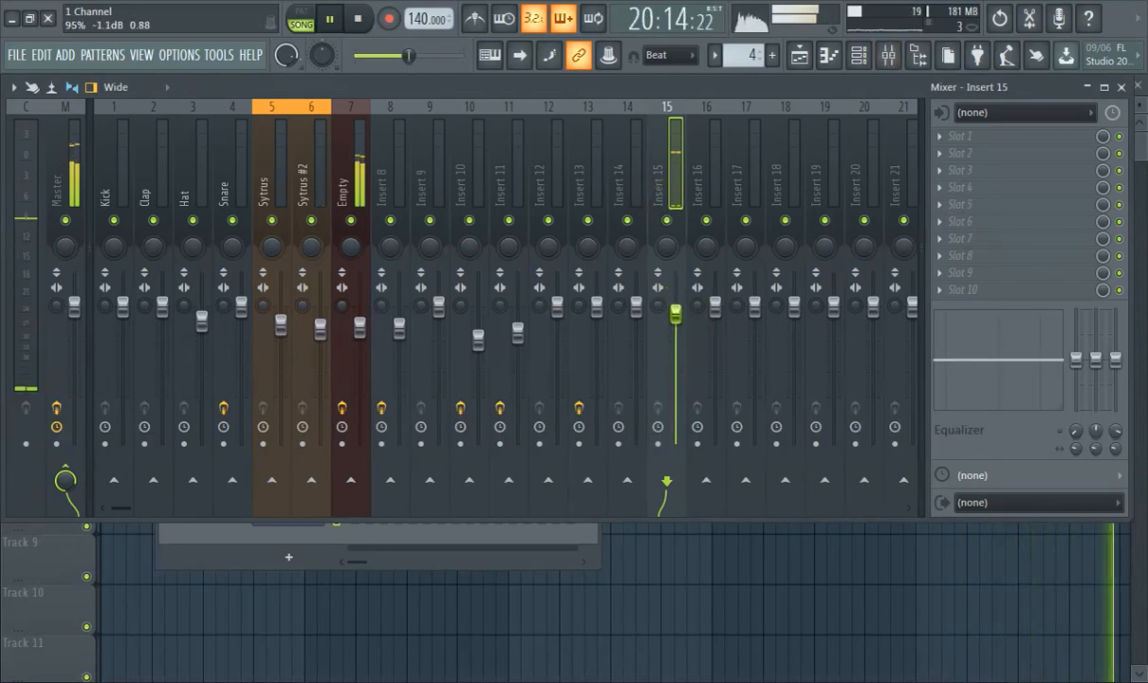
{"action": "left_click", "coordinate": [960, 138]}
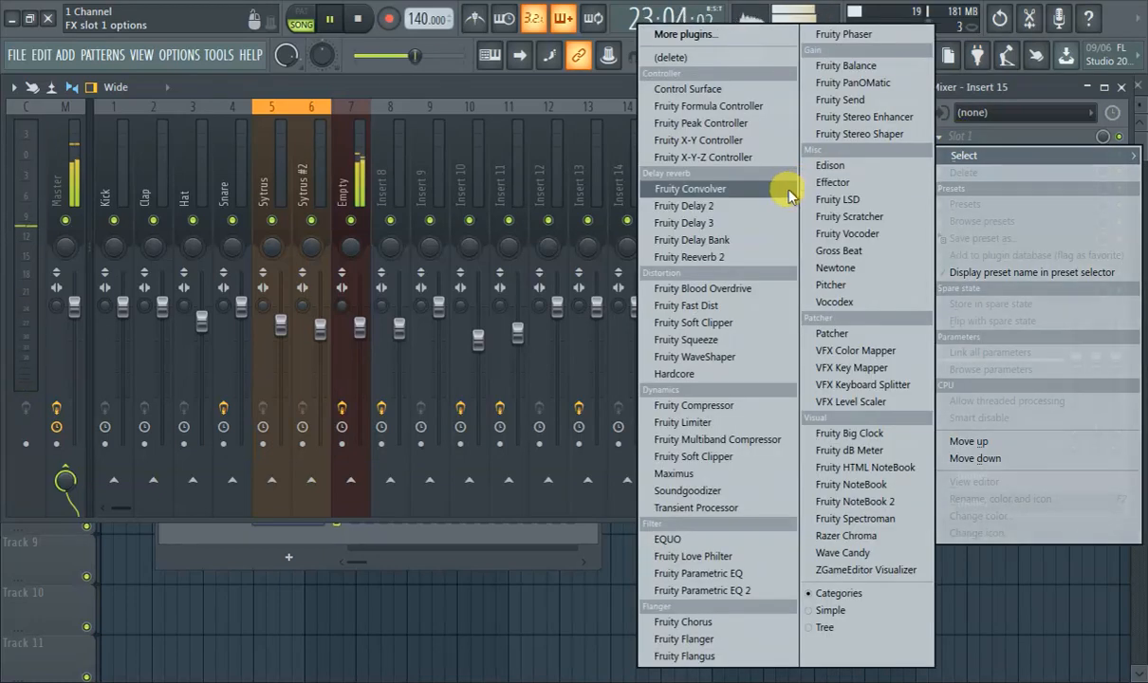
{"action": "left_click", "coordinate": [716, 257]}
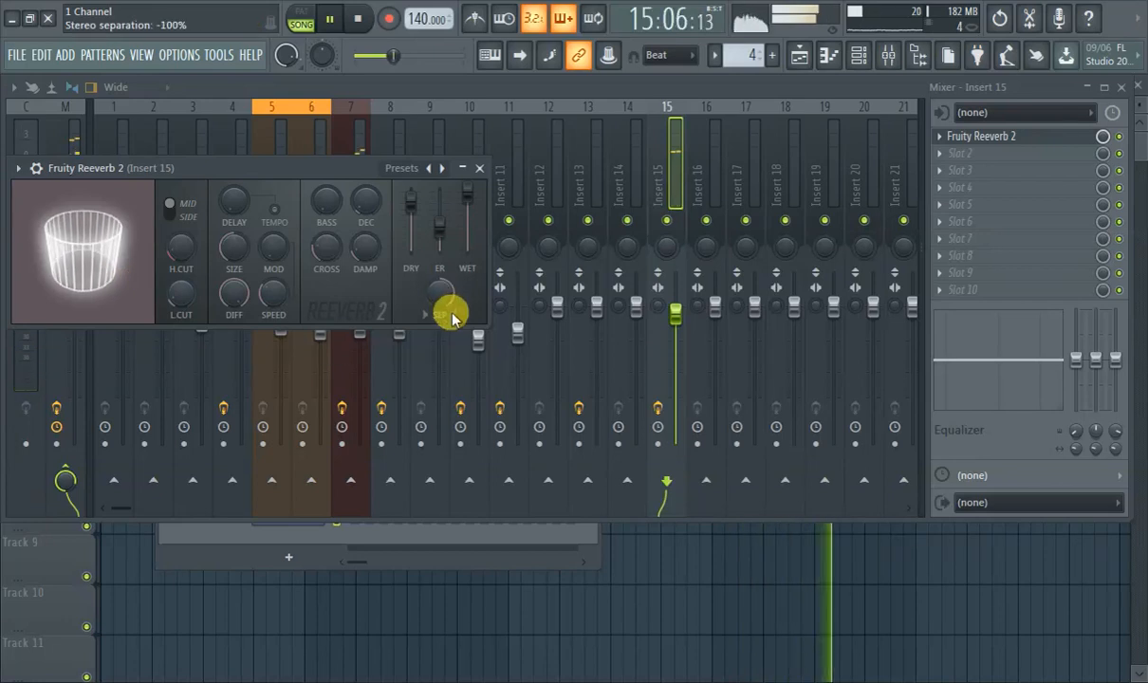
Adjust Fruity Reeverb 2's stereo separation on Insert 15 and step through its presets from Cathedral to Default.
{"action": "left_click_drag", "start_coordinate": [446, 297], "coordinate": [442, 270]}
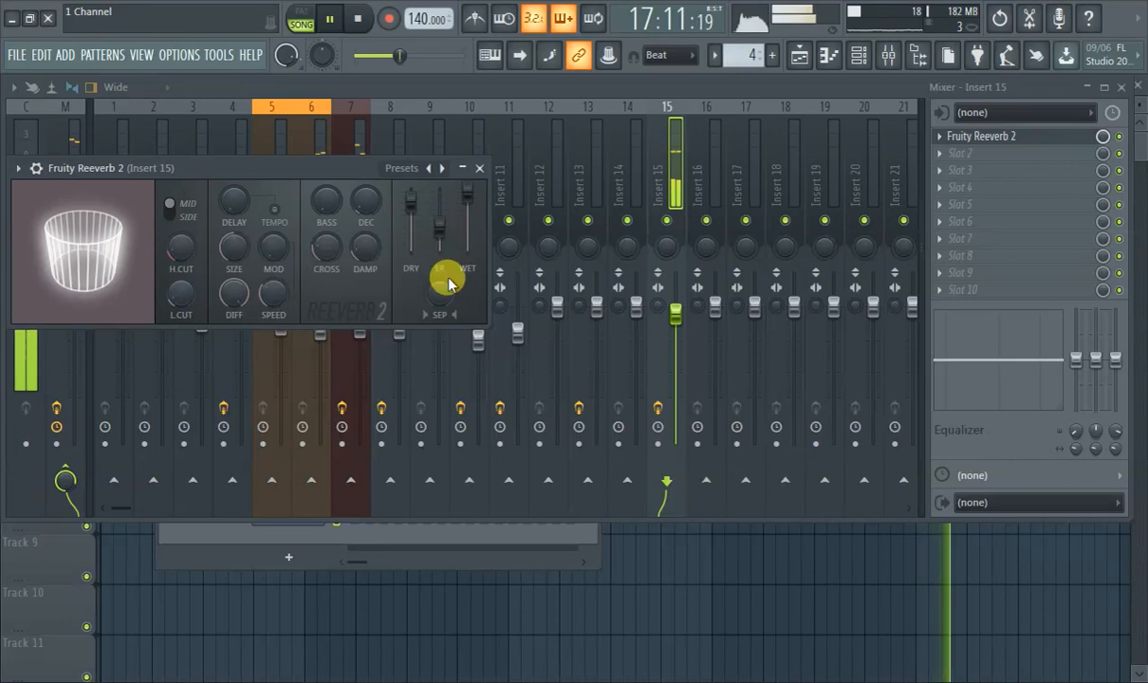
{"action": "left_click", "coordinate": [442, 167]}
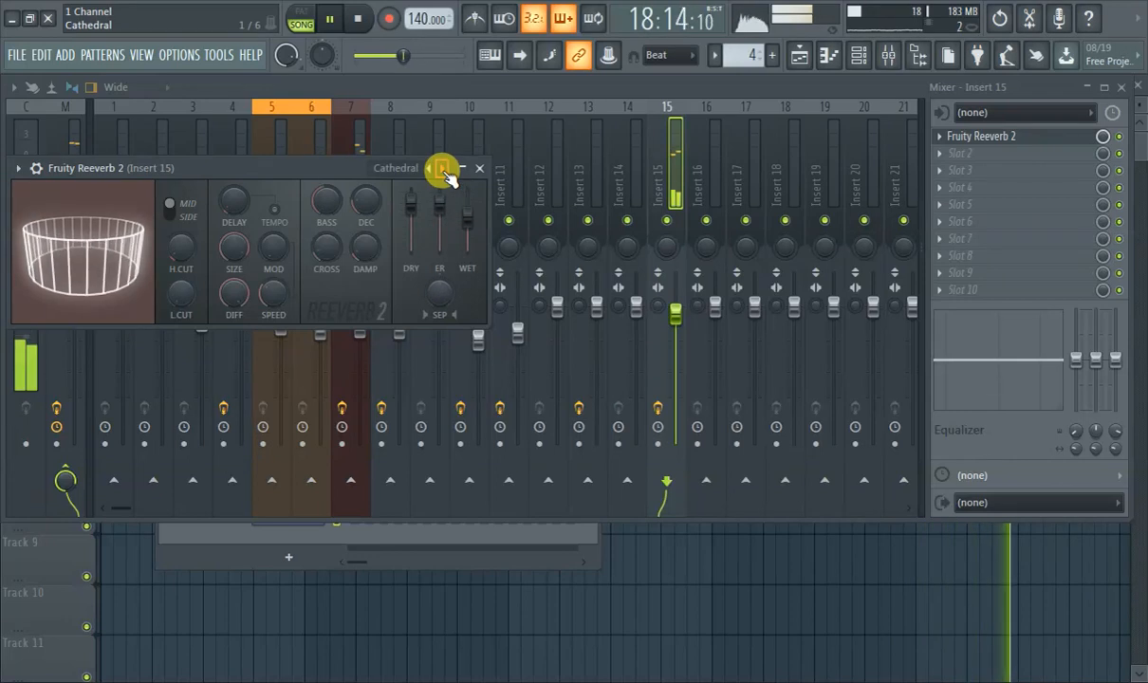
{"action": "left_click", "coordinate": [442, 168]}
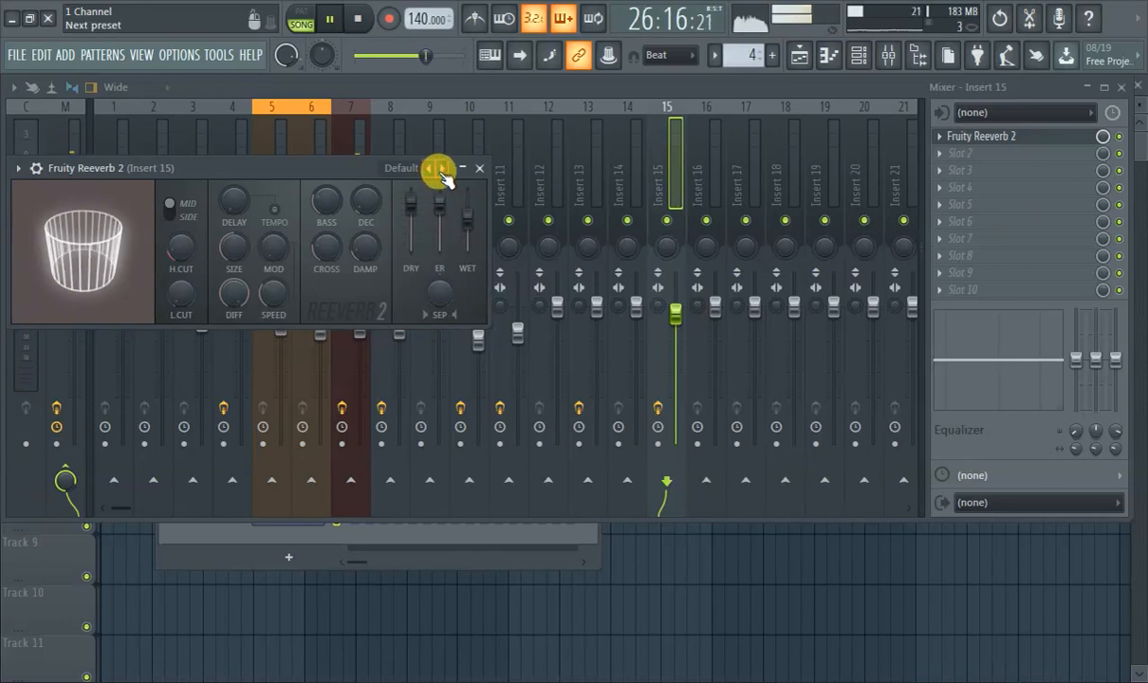
Audition the Drum Room preset in Fruity Reeverb 2 on Insert 15, switch to Cathedral, and replay the song from the beginning.
{"action": "left_click", "coordinate": [443, 171]}
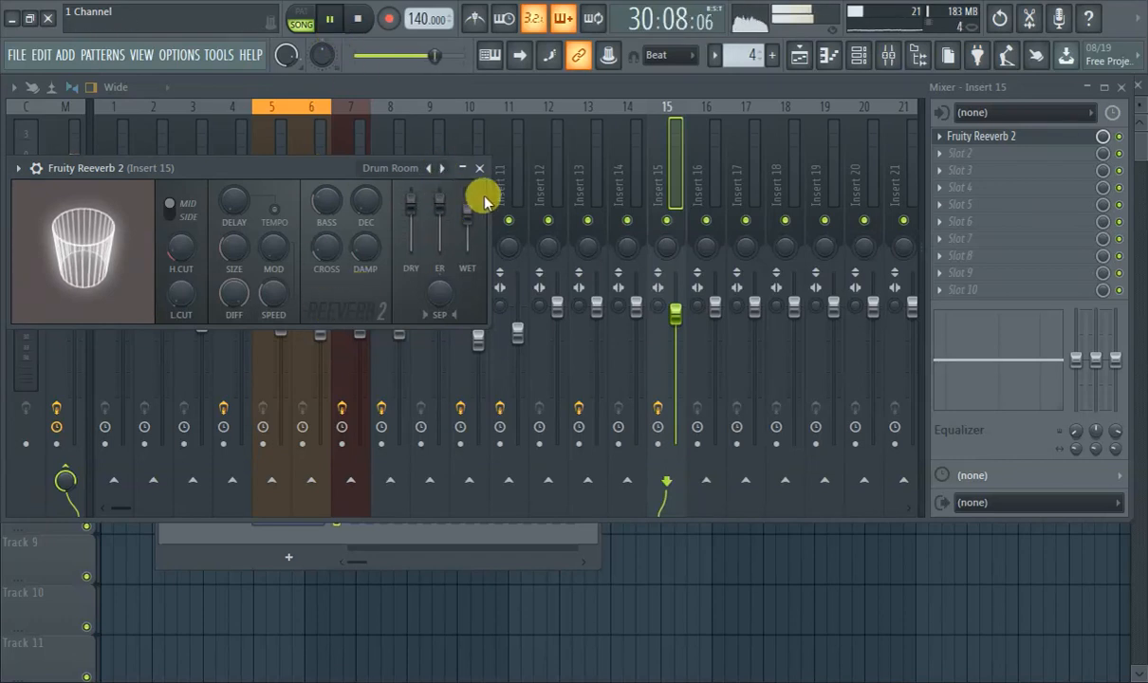
{"action": "left_click", "coordinate": [428, 170]}
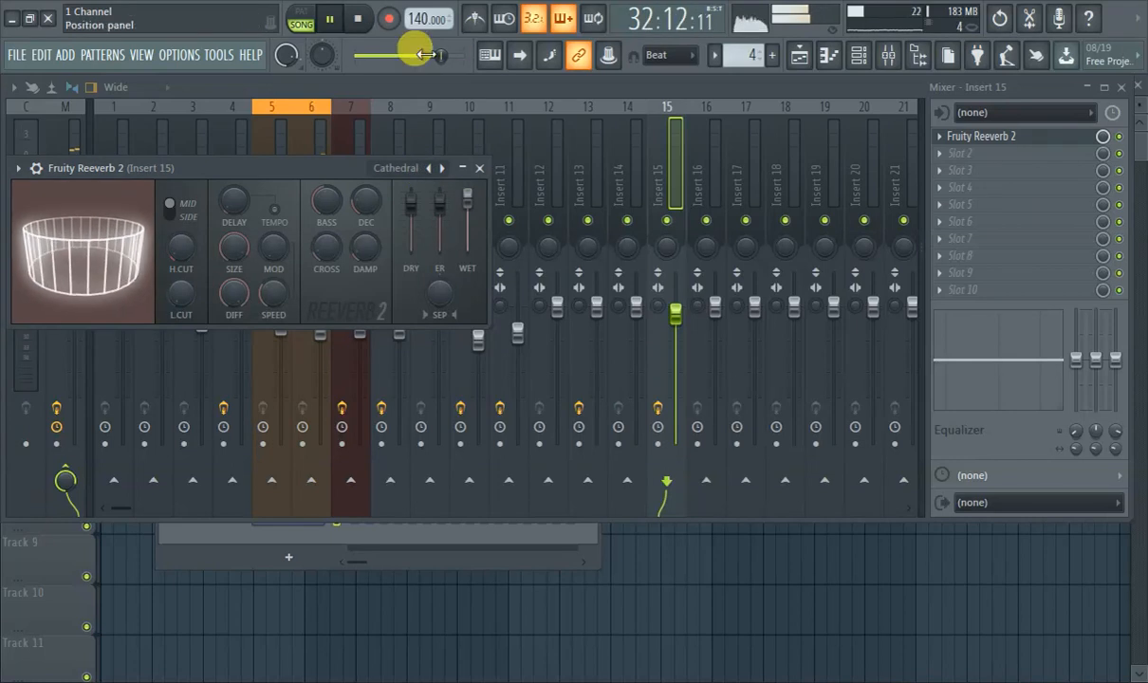
{"action": "left_click_drag", "start_coordinate": [424, 54], "coordinate": [353, 56]}
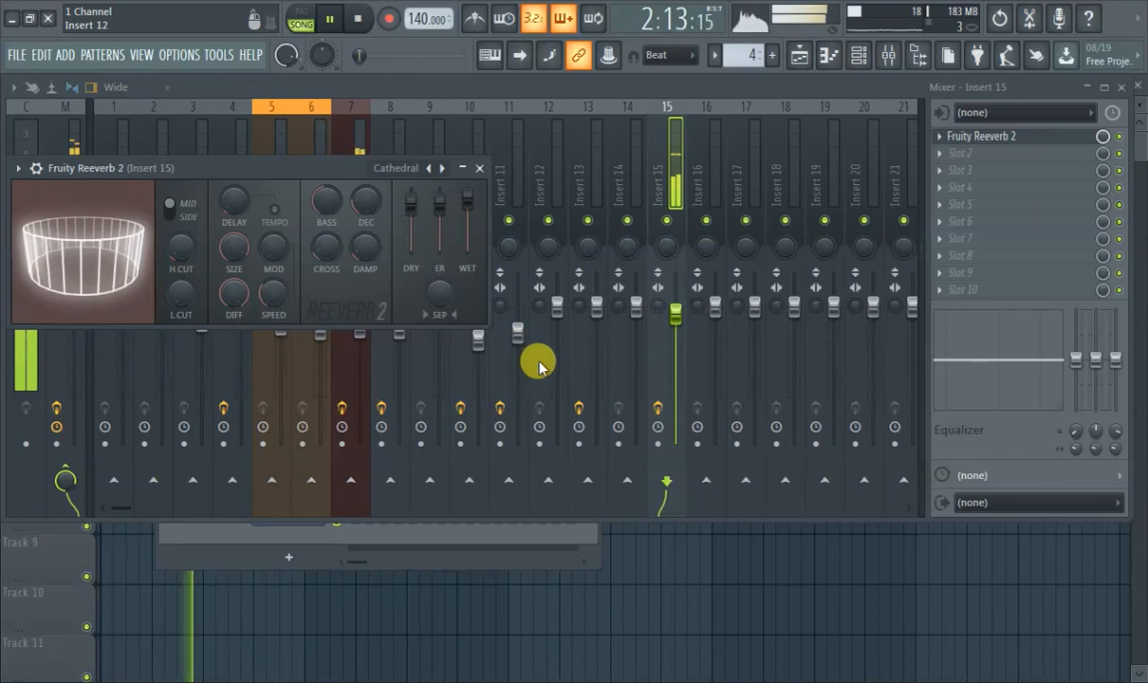
{"action": "left_click_drag", "start_coordinate": [471, 226], "coordinate": [471, 210]}
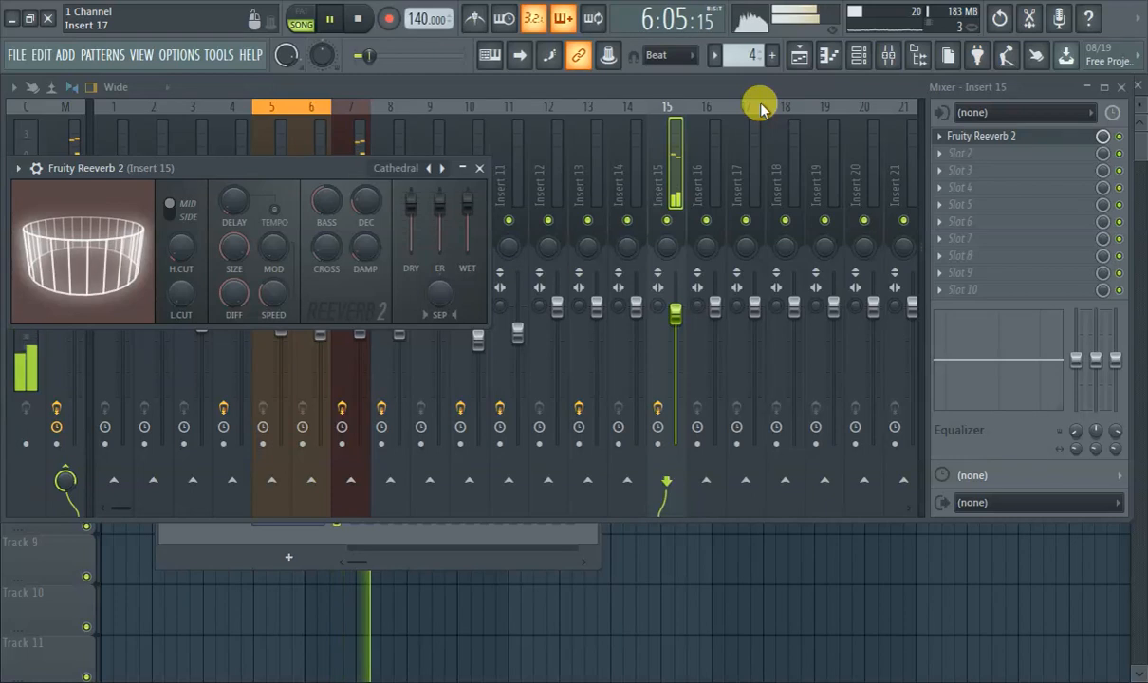
Review the arrangement in the playlist and bring up the effect chain of the Empty track 7 in the mixer.
{"action": "left_click", "coordinate": [799, 55]}
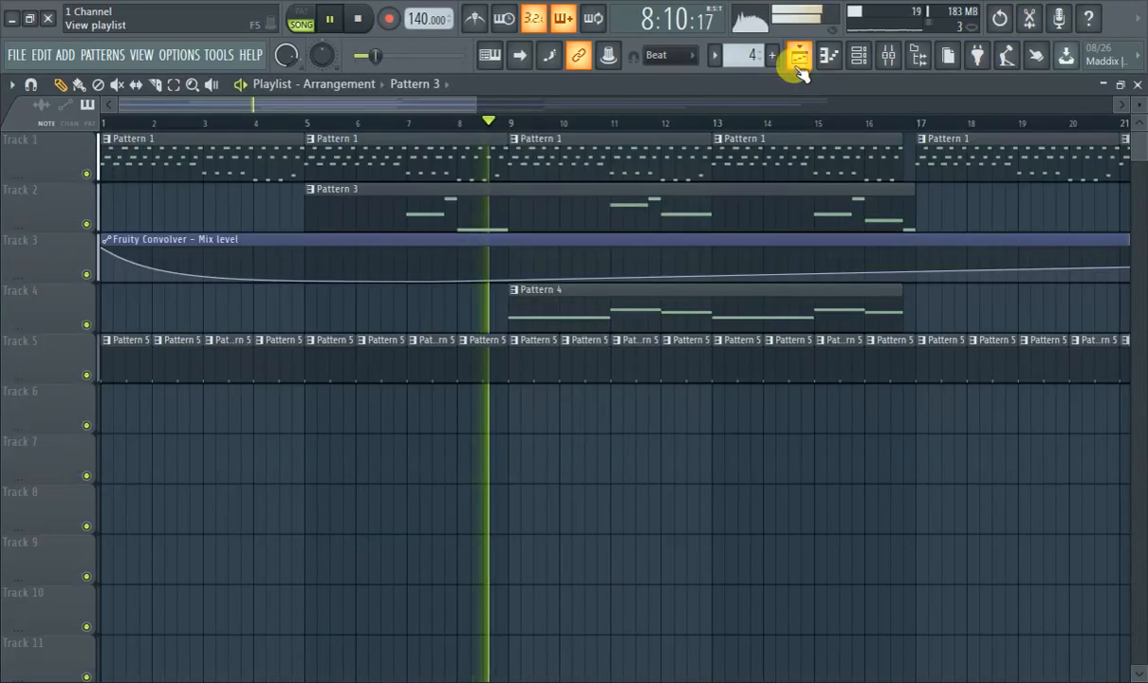
{"action": "left_click", "coordinate": [343, 211]}
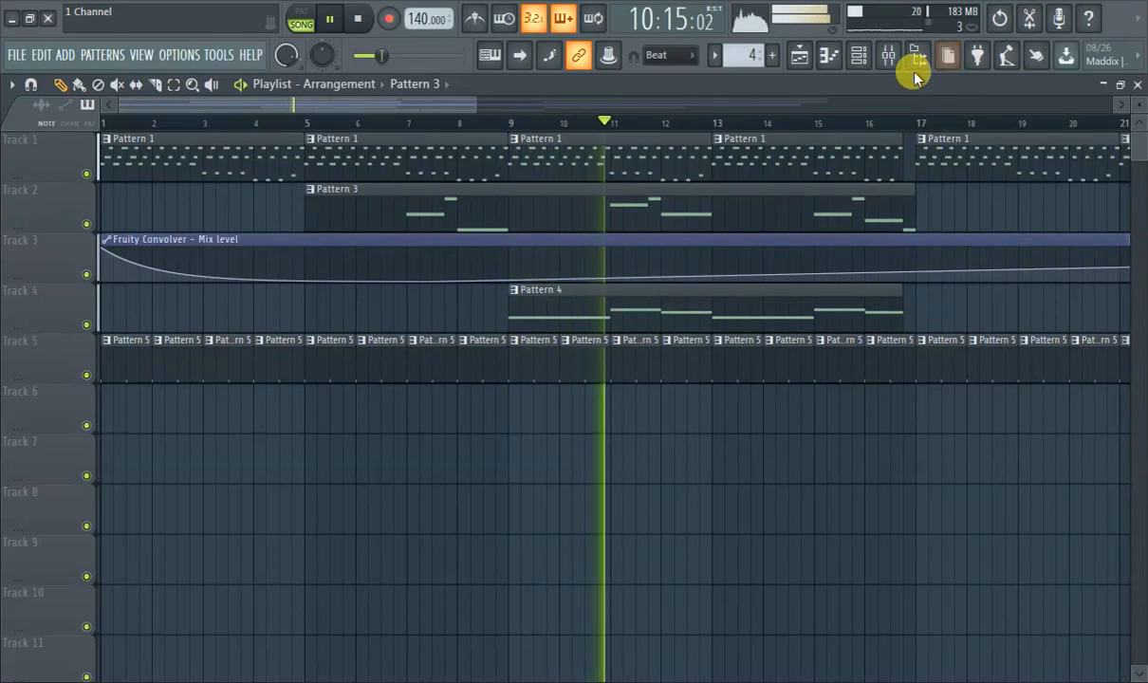
{"action": "left_click", "coordinate": [888, 57]}
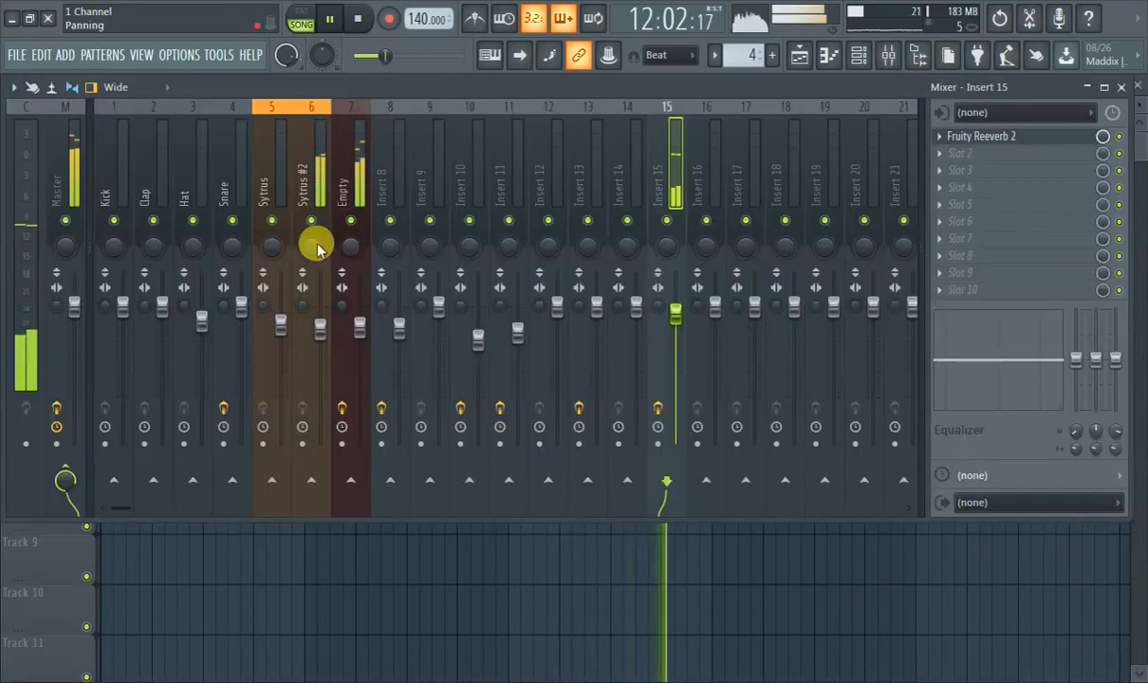
{"action": "left_click", "coordinate": [357, 187]}
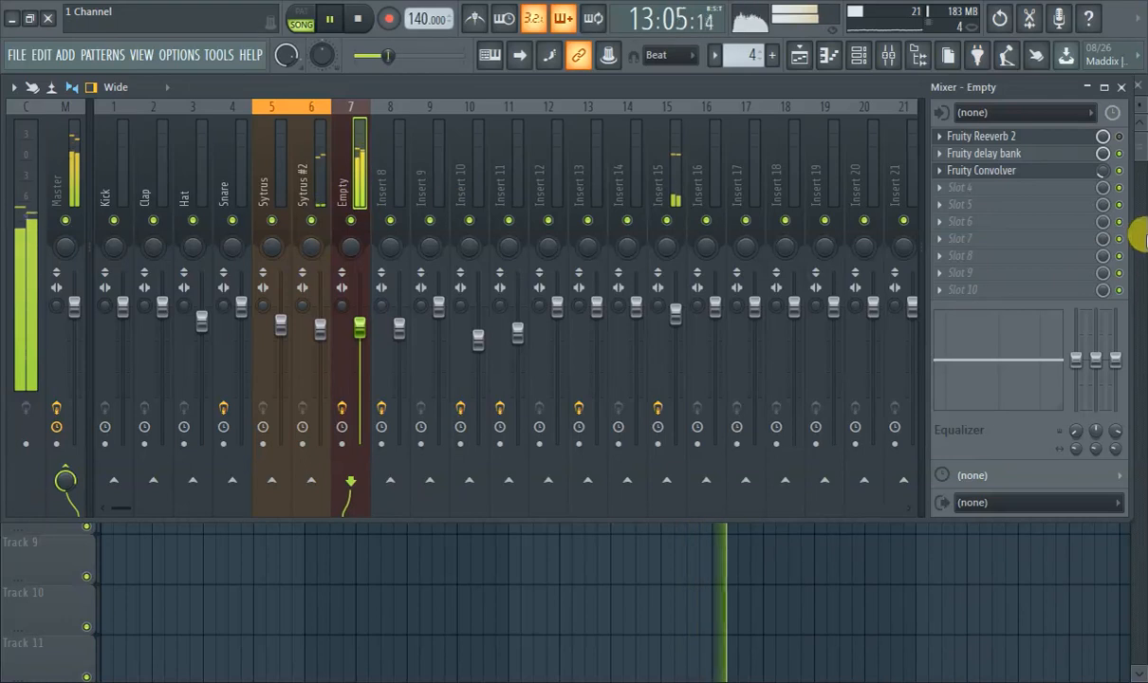